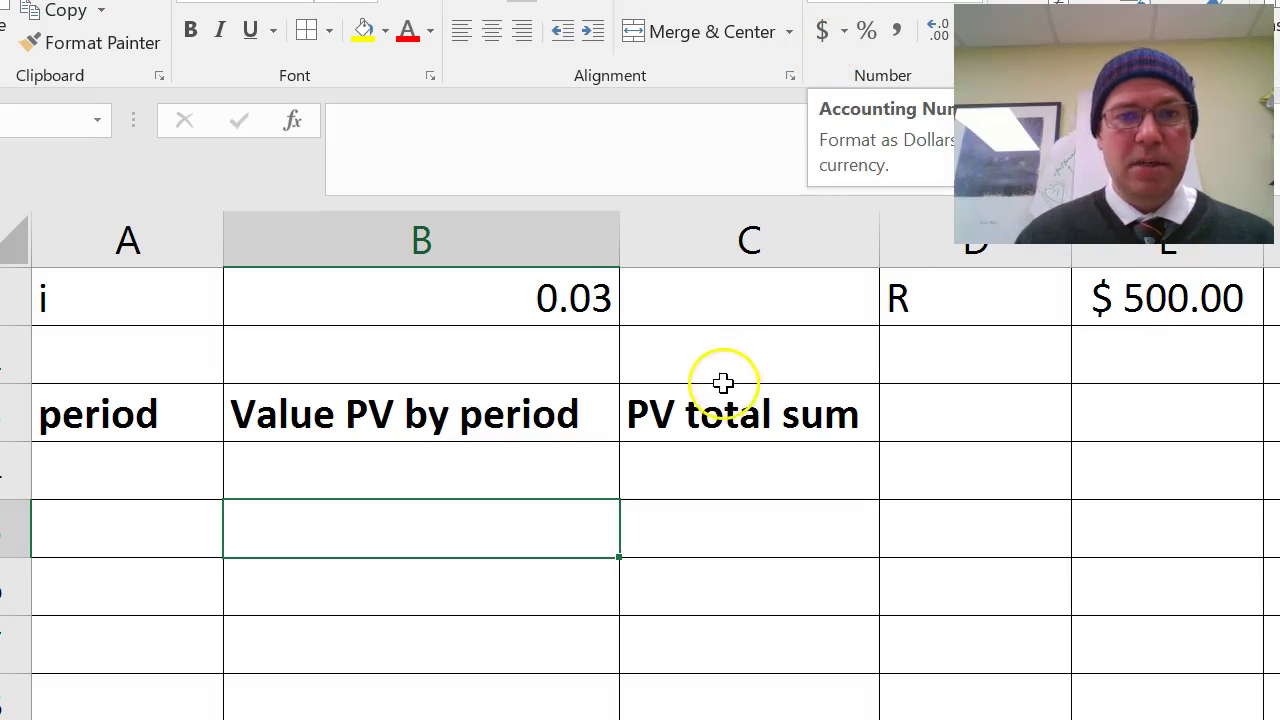
Enter period 1 in A4 and the formula =A4+1 in A5.
left_click(131, 463)
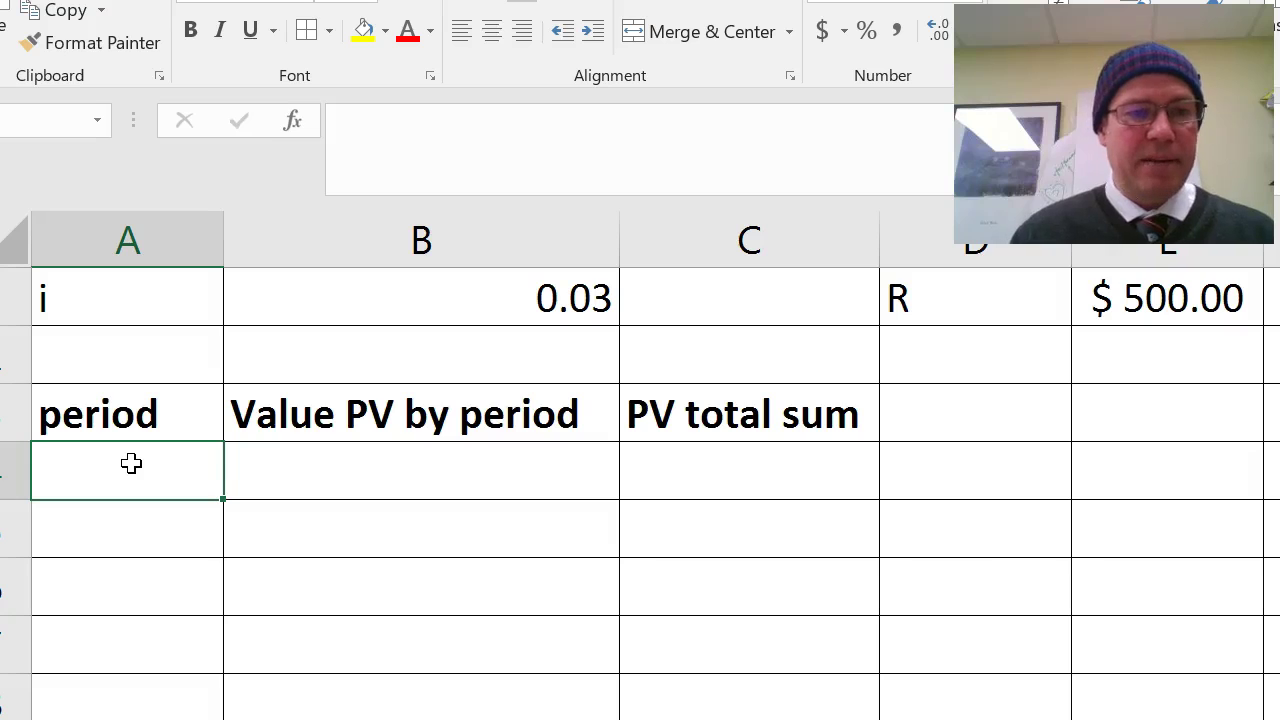
type("1")
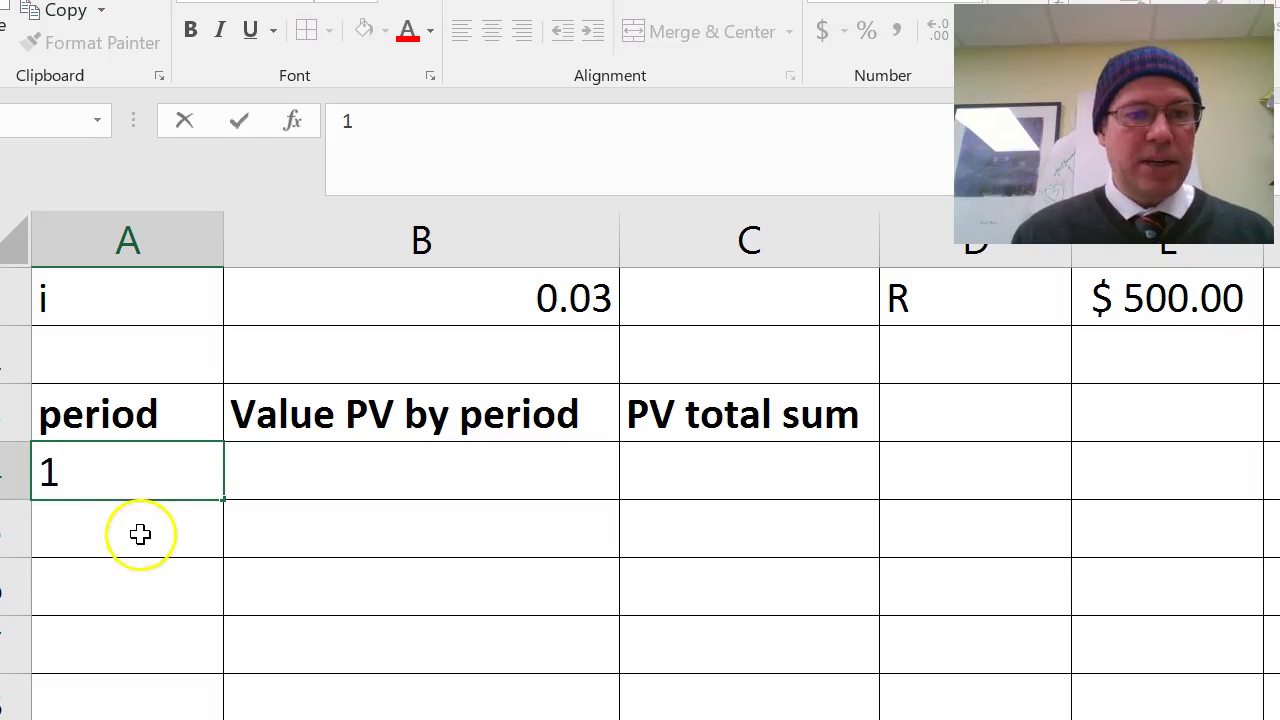
left_click(146, 537)
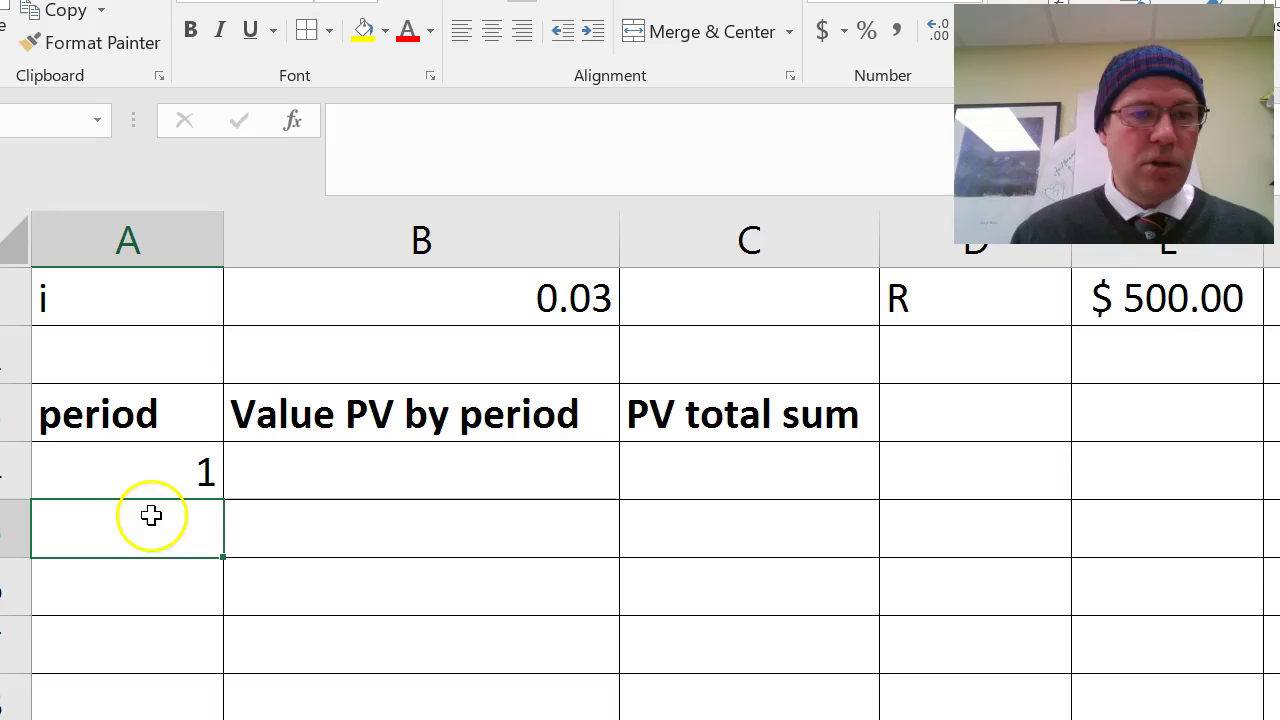
type("=")
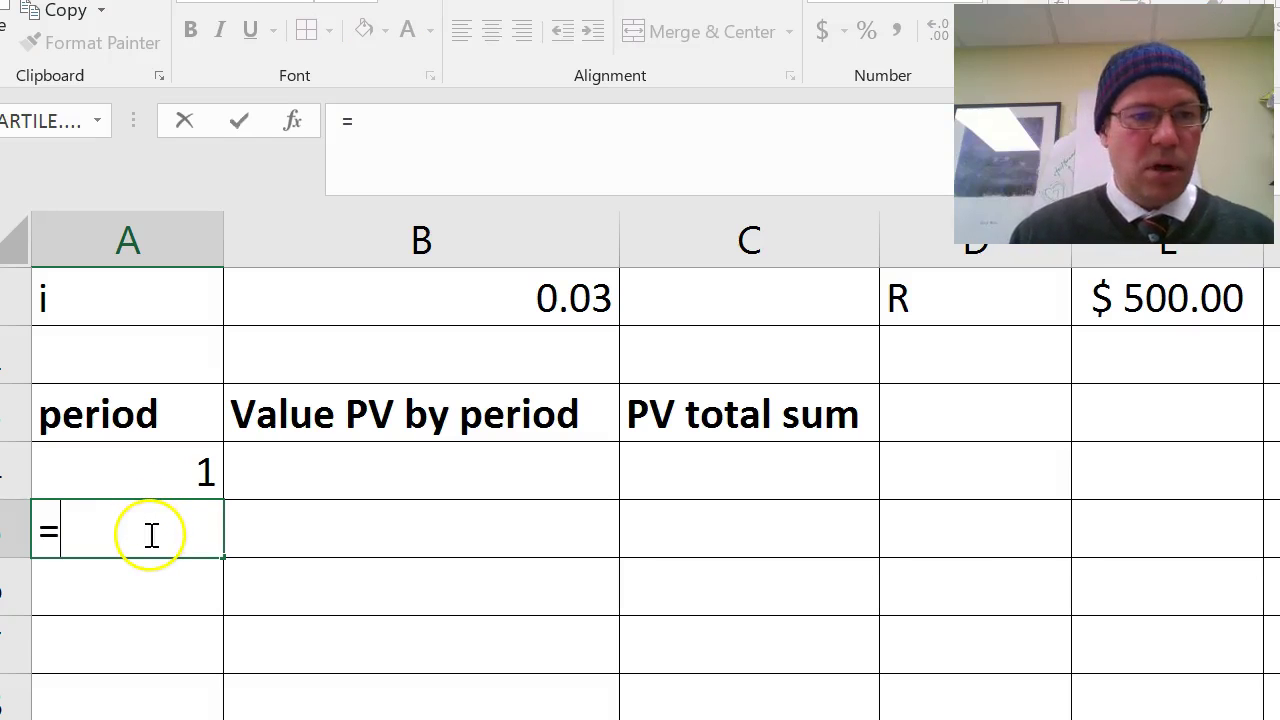
left_click(150, 467)
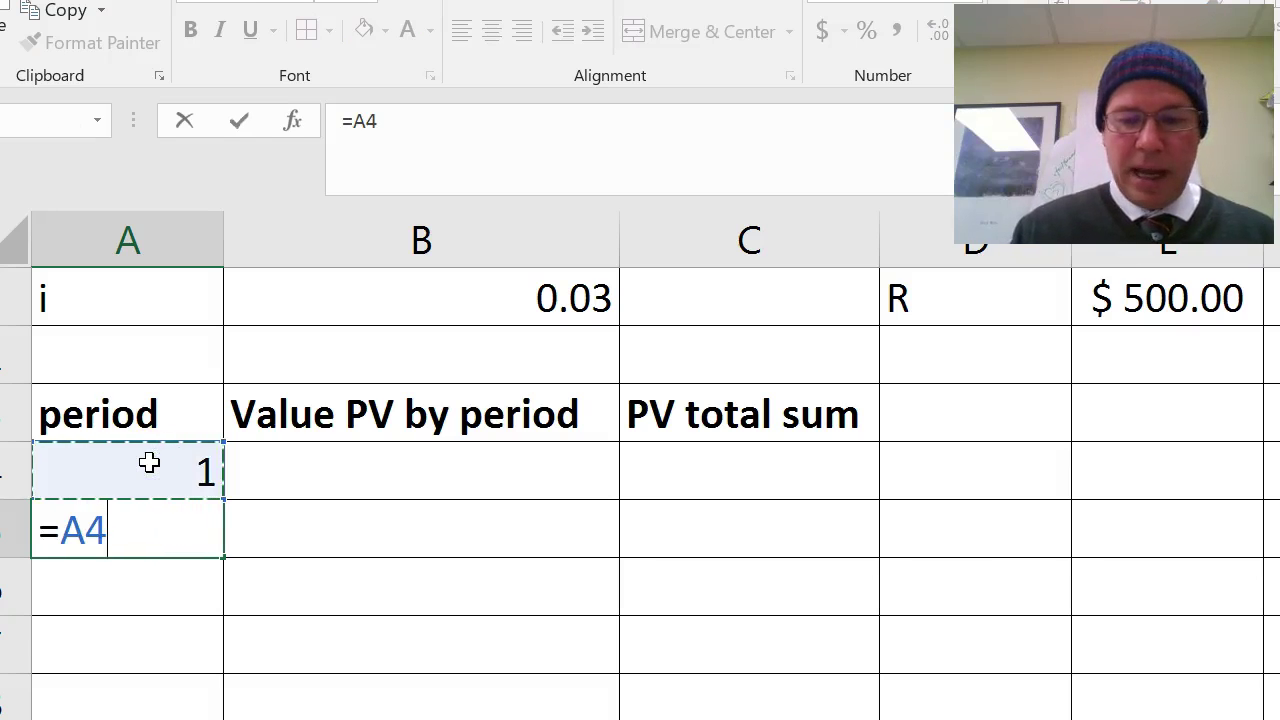
type("+1")
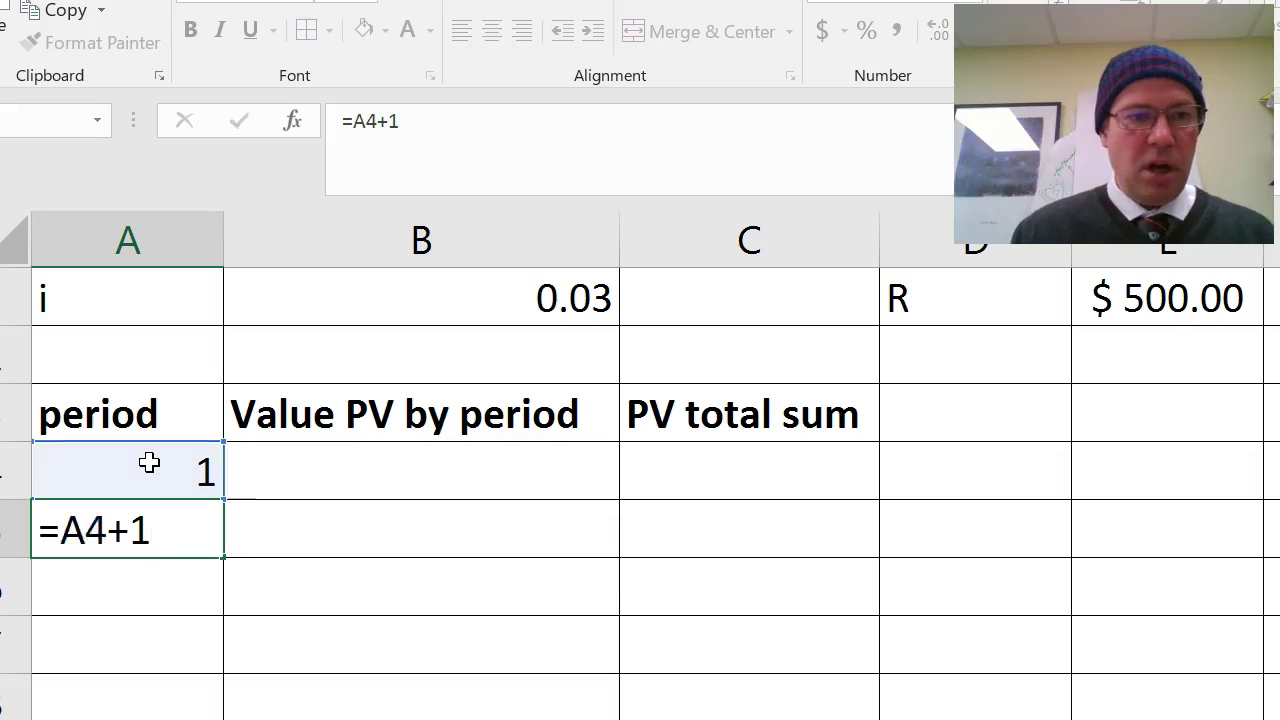
key("Return")
Fill the period formula from A5 down to A7, giving periods 3 and 4.
left_click(168, 528)
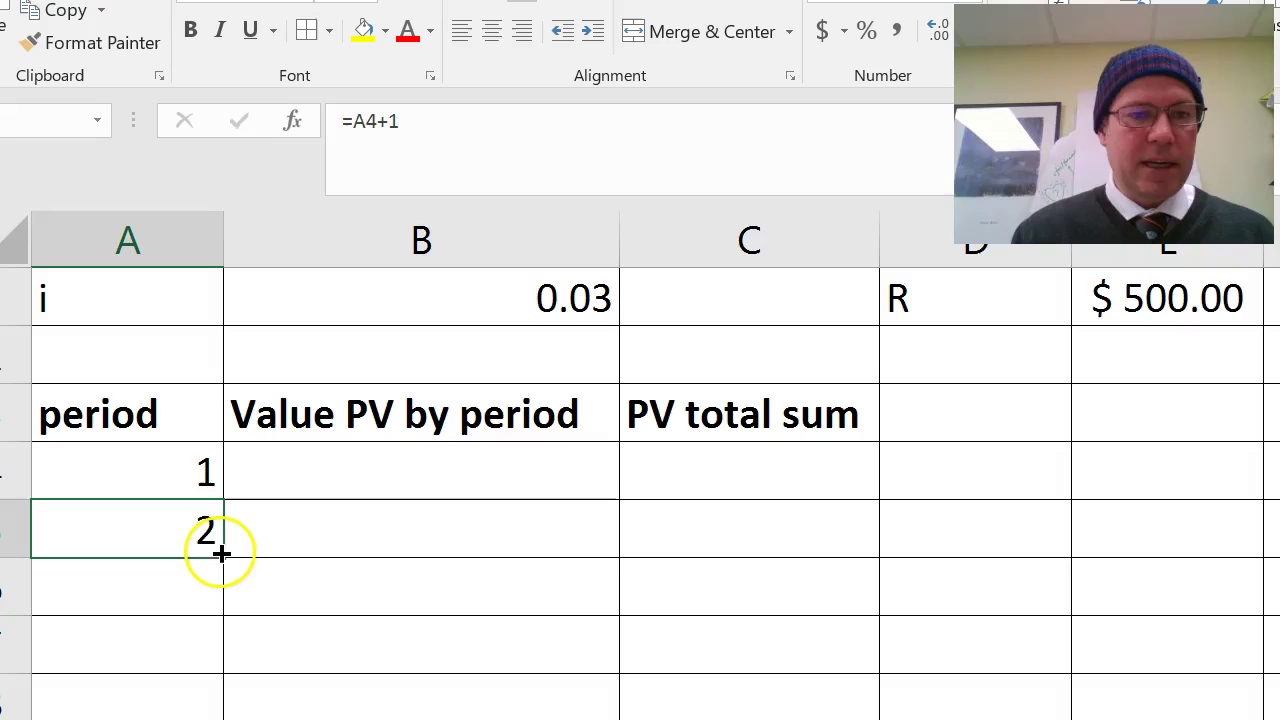
left_click_drag(222, 556, 210, 657)
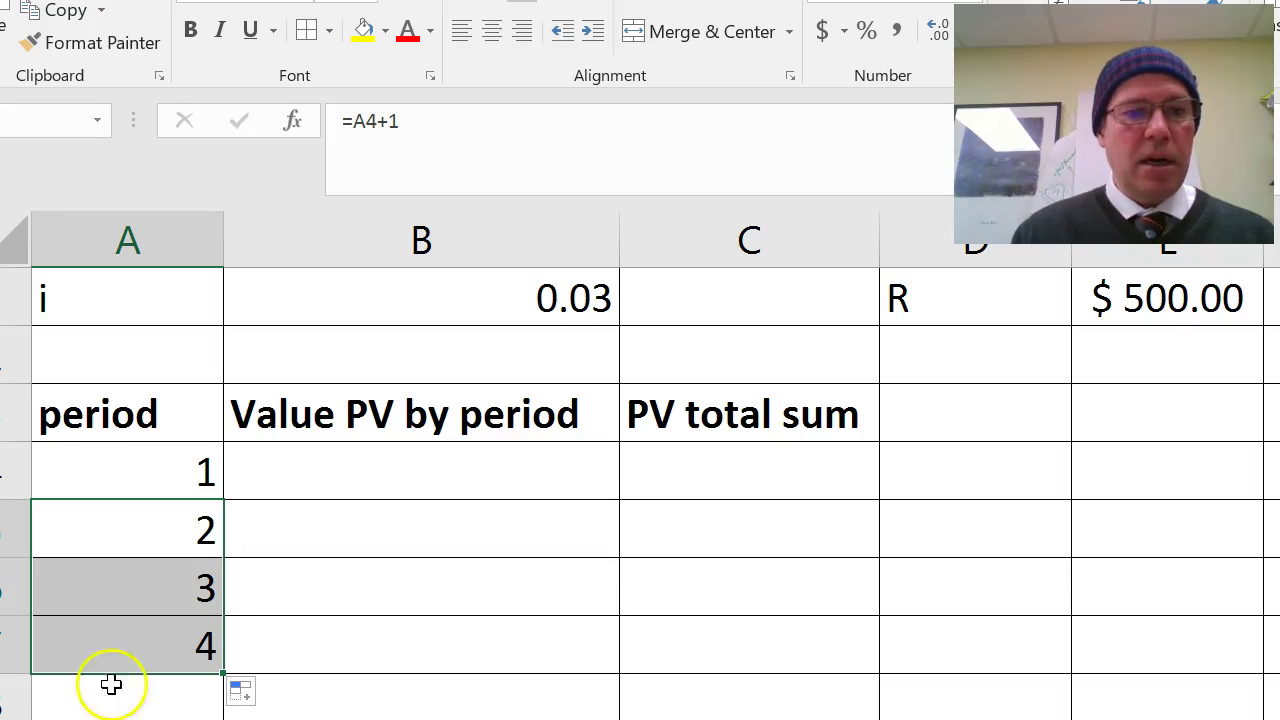
left_click(378, 473)
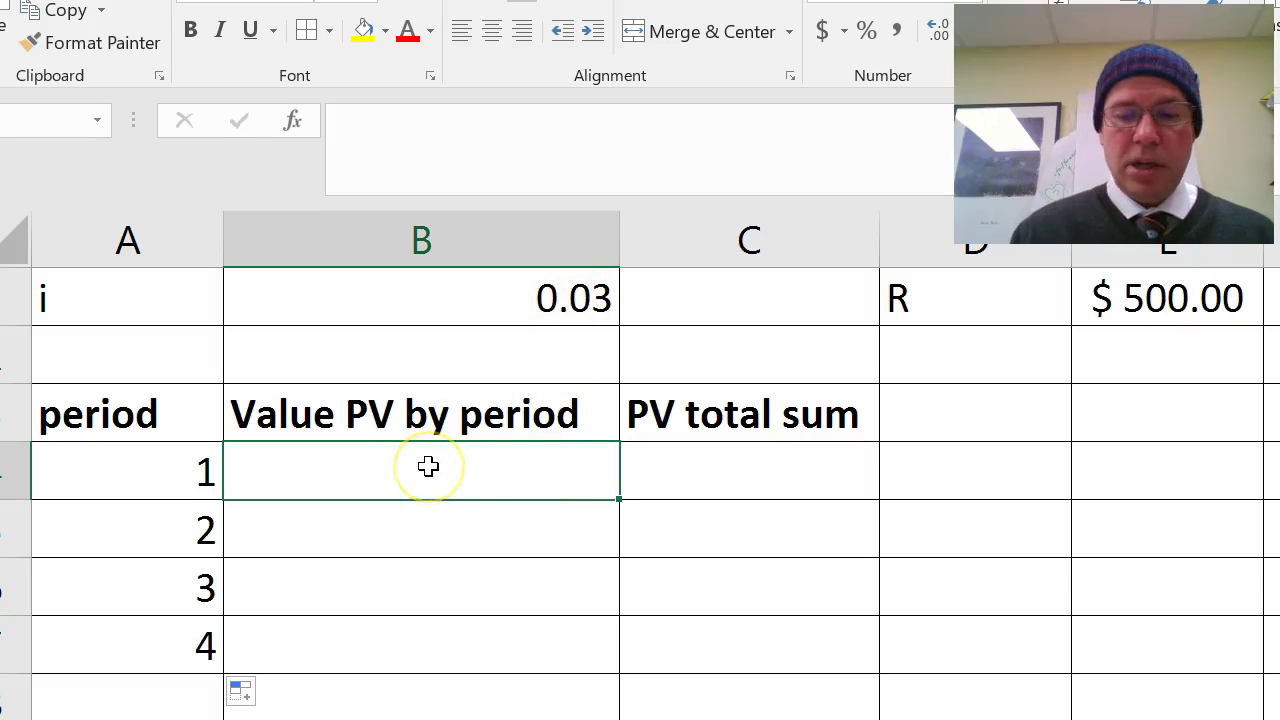
Build a B4 formula dividing payment E1 by (1+B1) raised to period A4.
type("=")
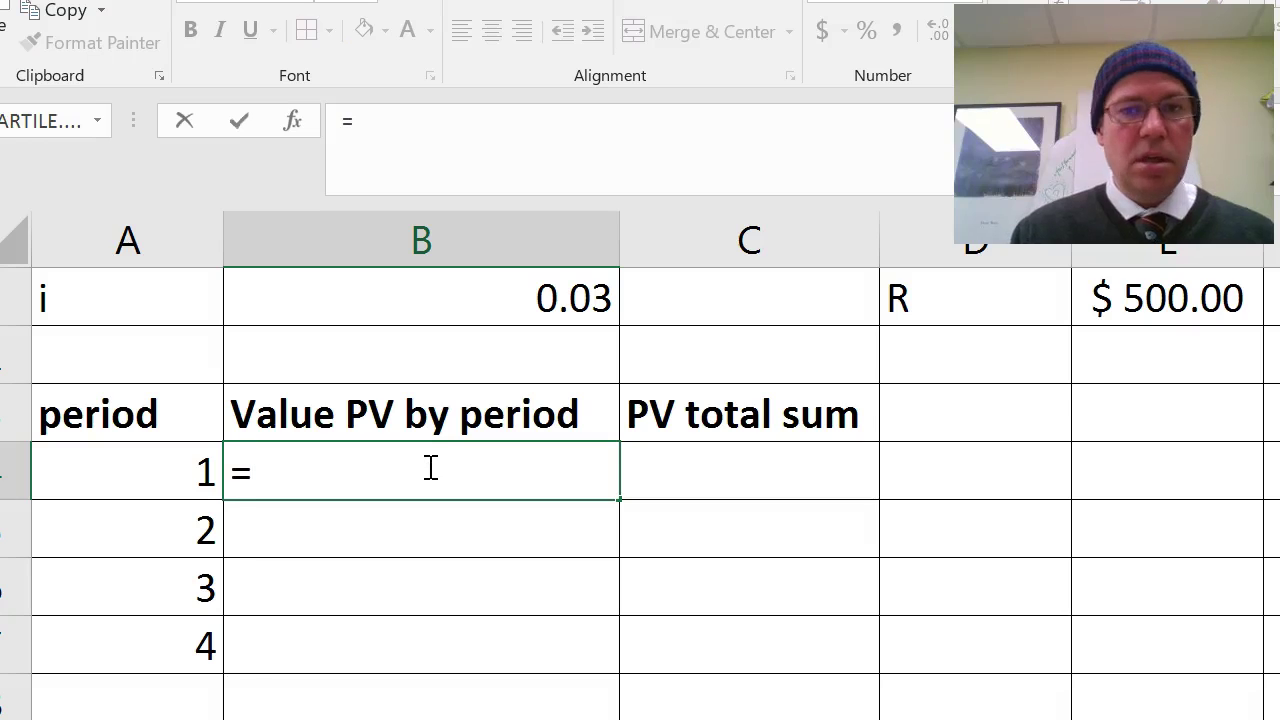
type("(")
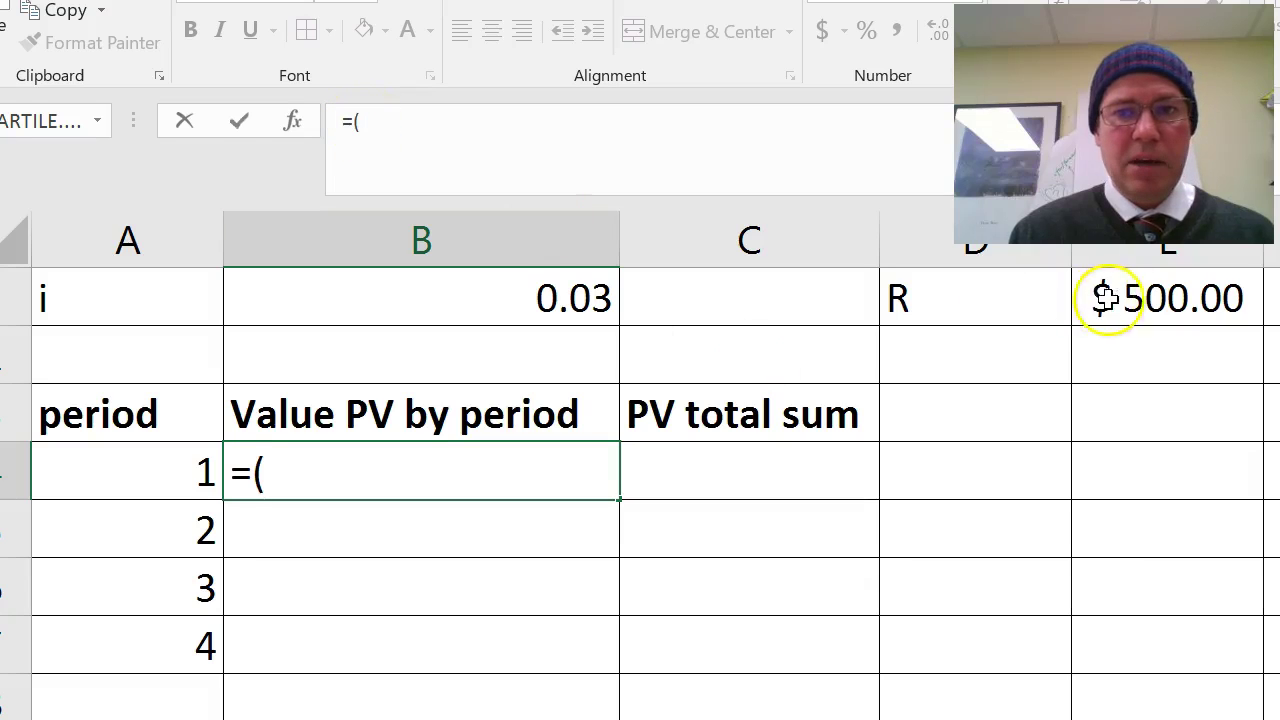
left_click(1160, 302)
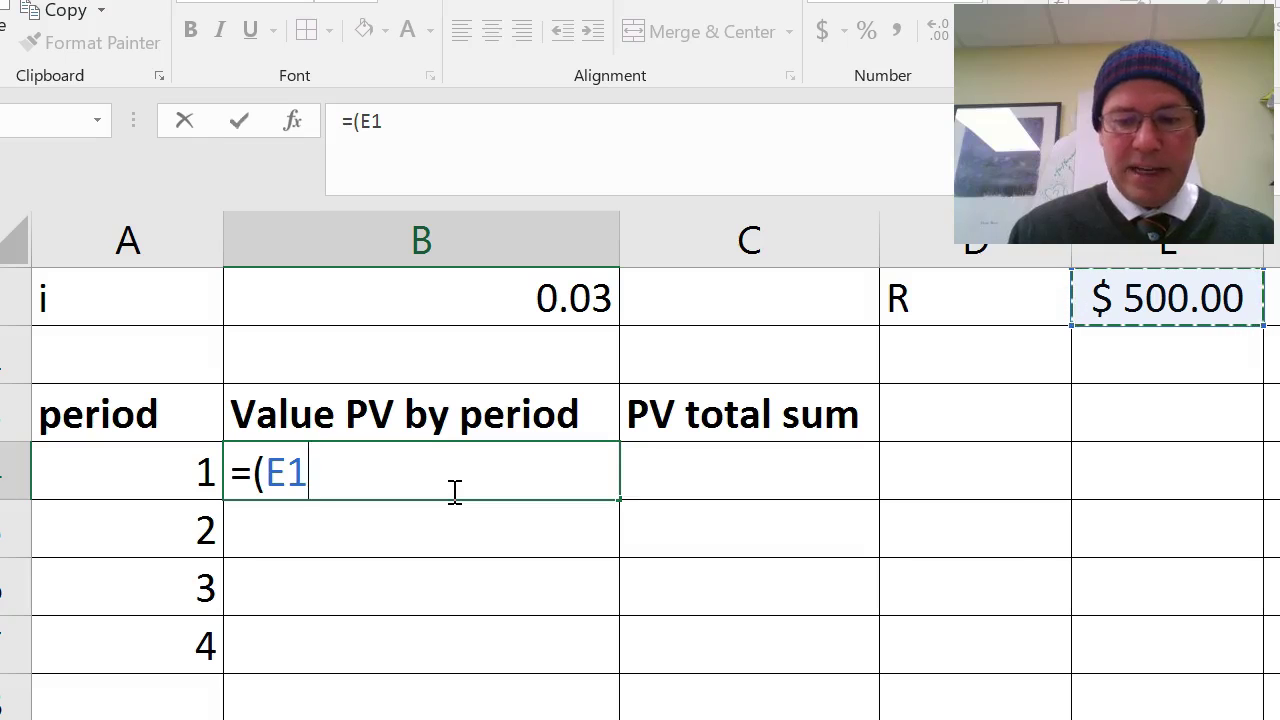
type("/")
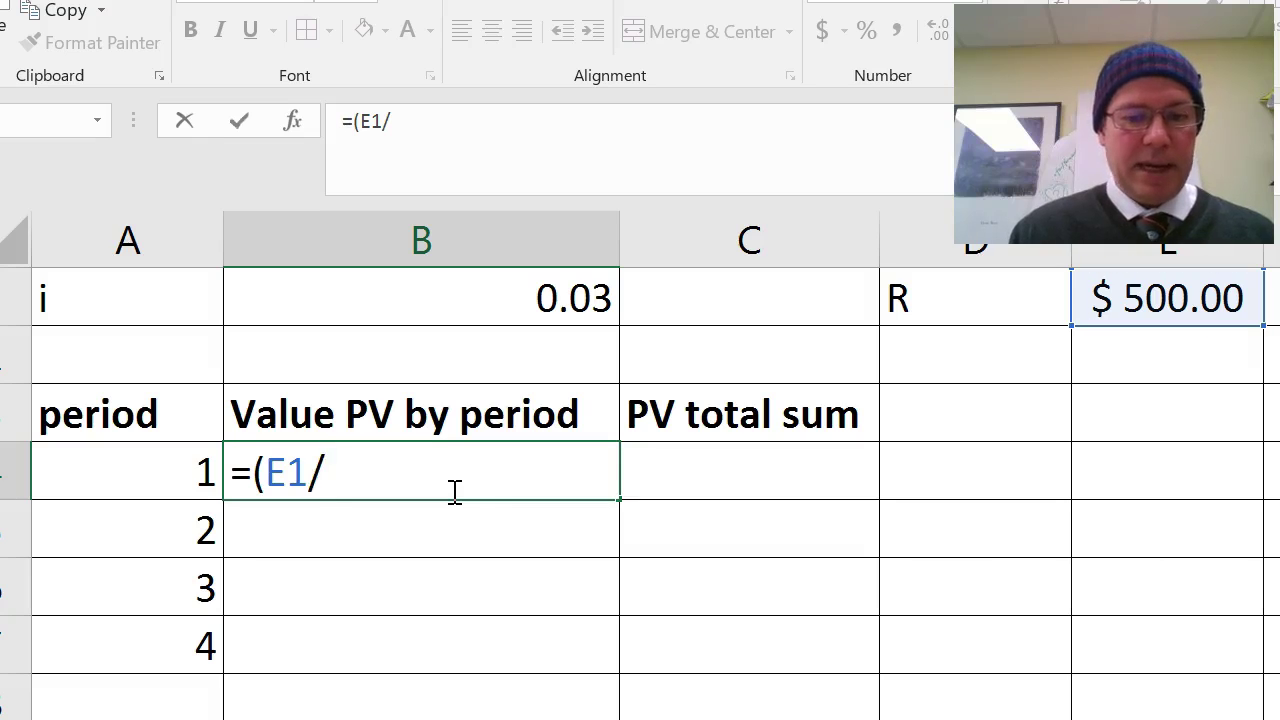
type("(")
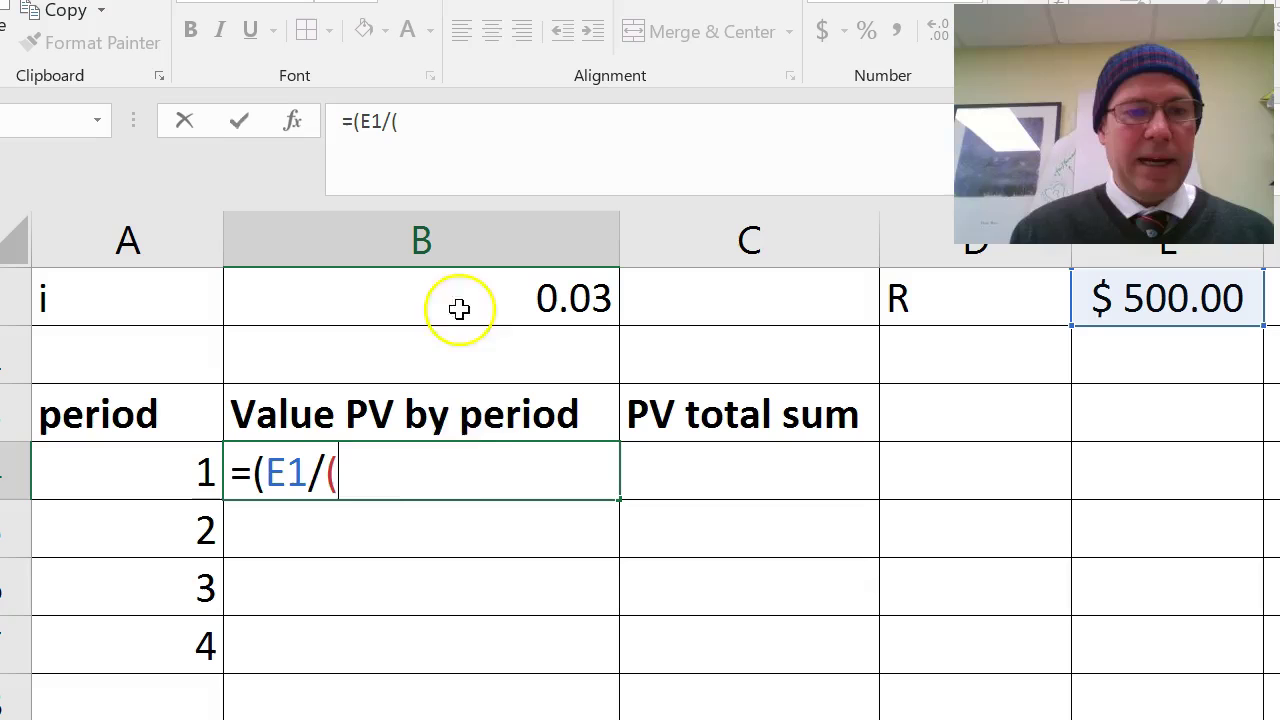
type("1")
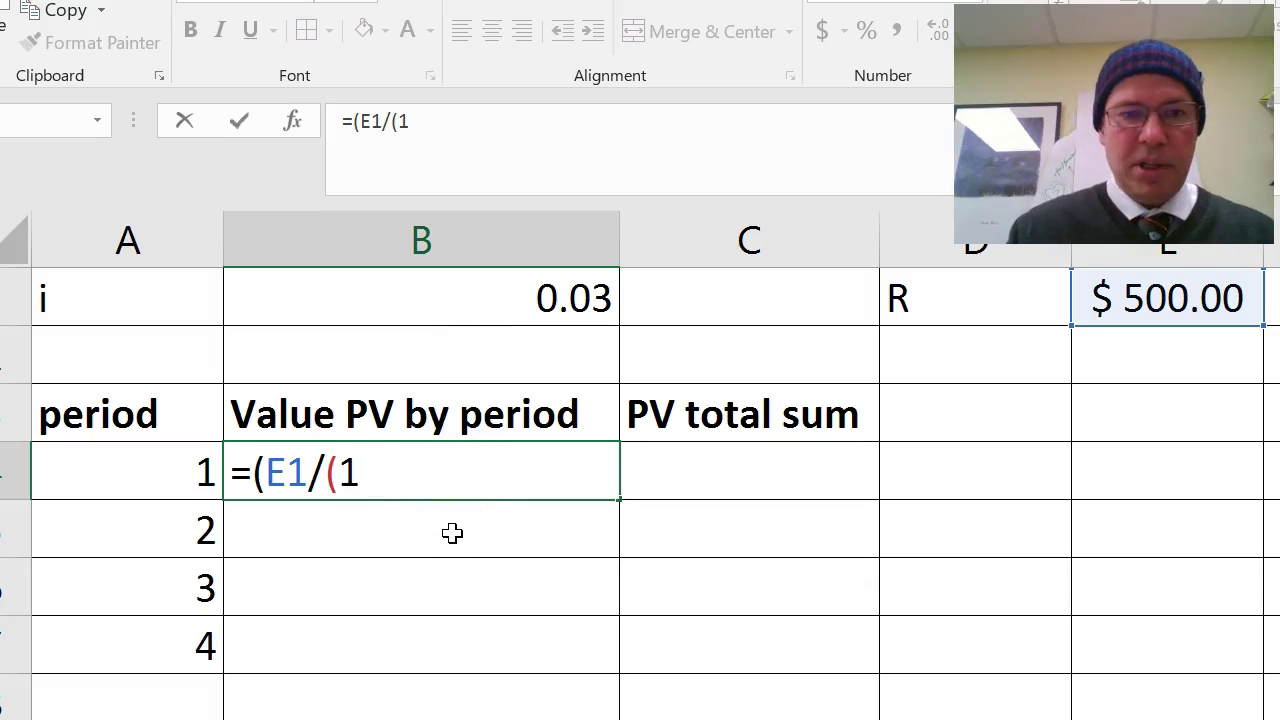
type("+")
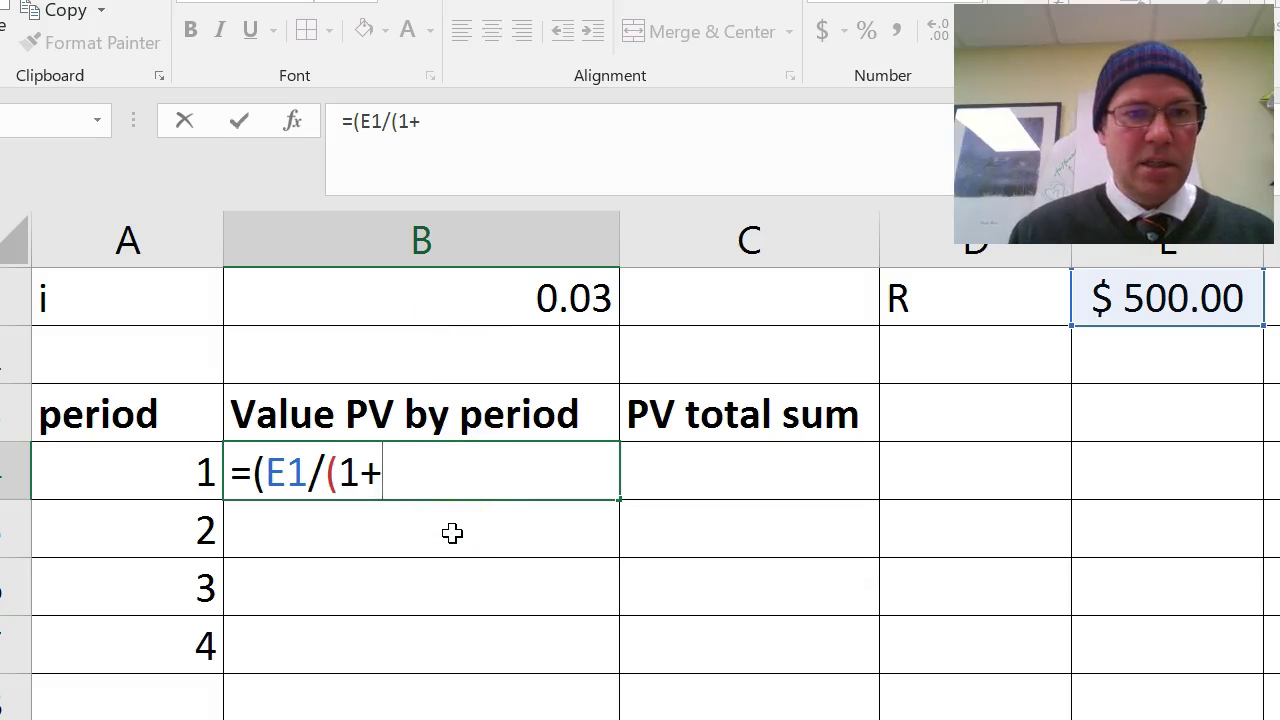
left_click(528, 294)
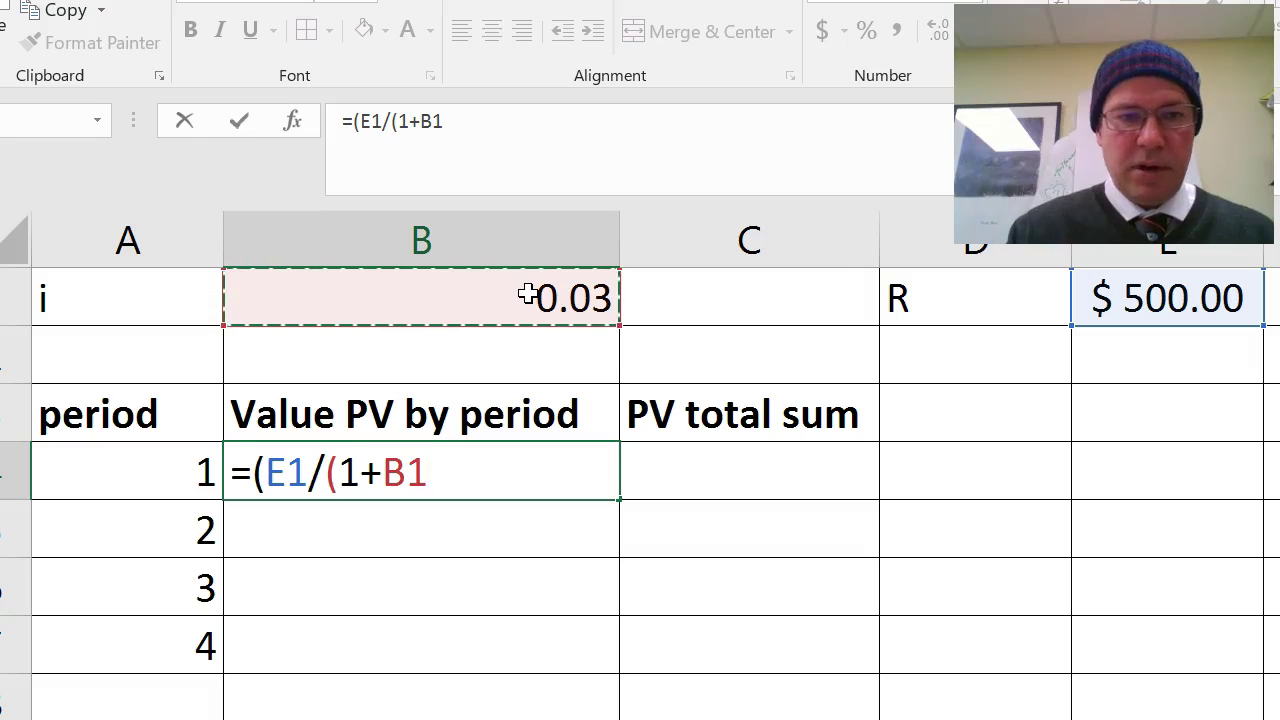
type(")")
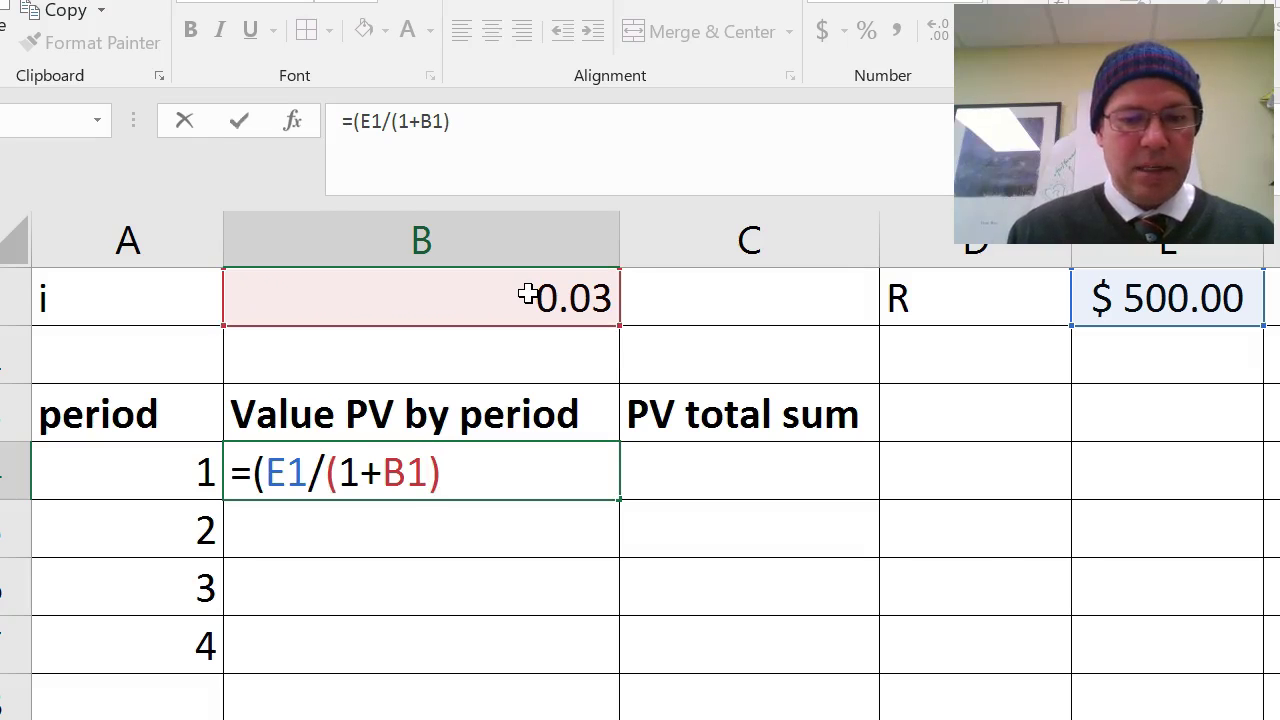
type("^")
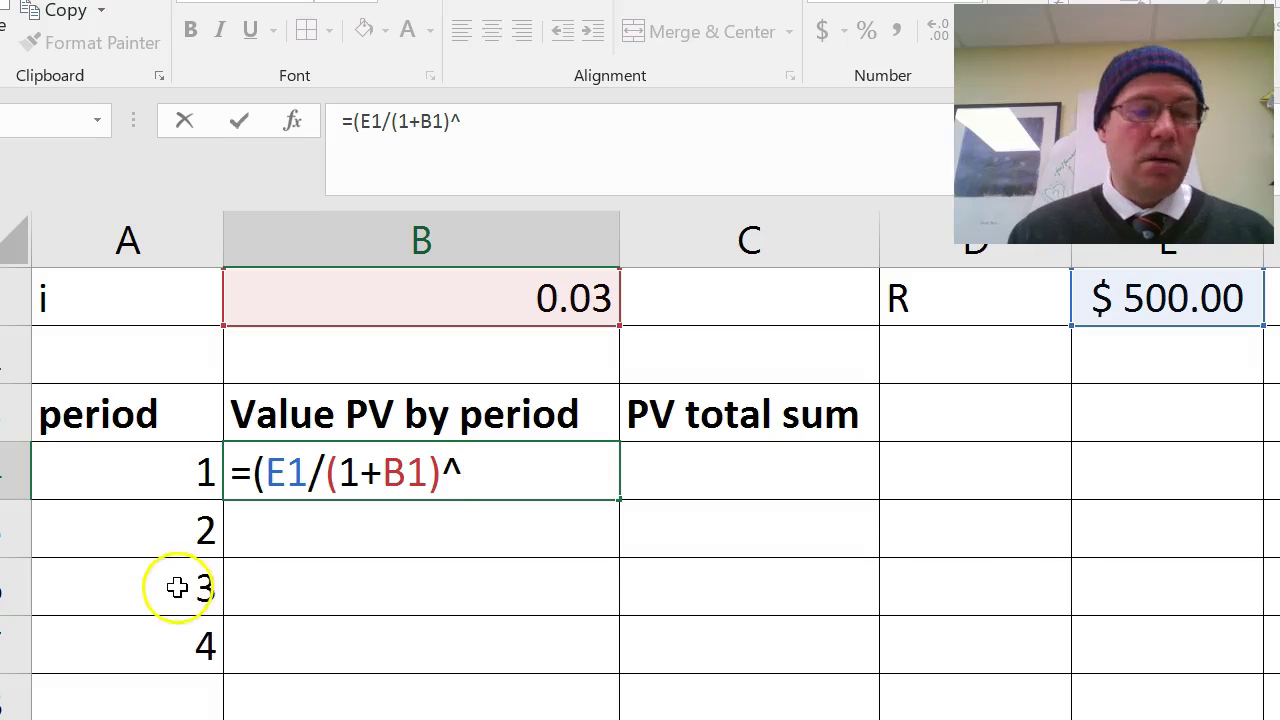
left_click(169, 473)
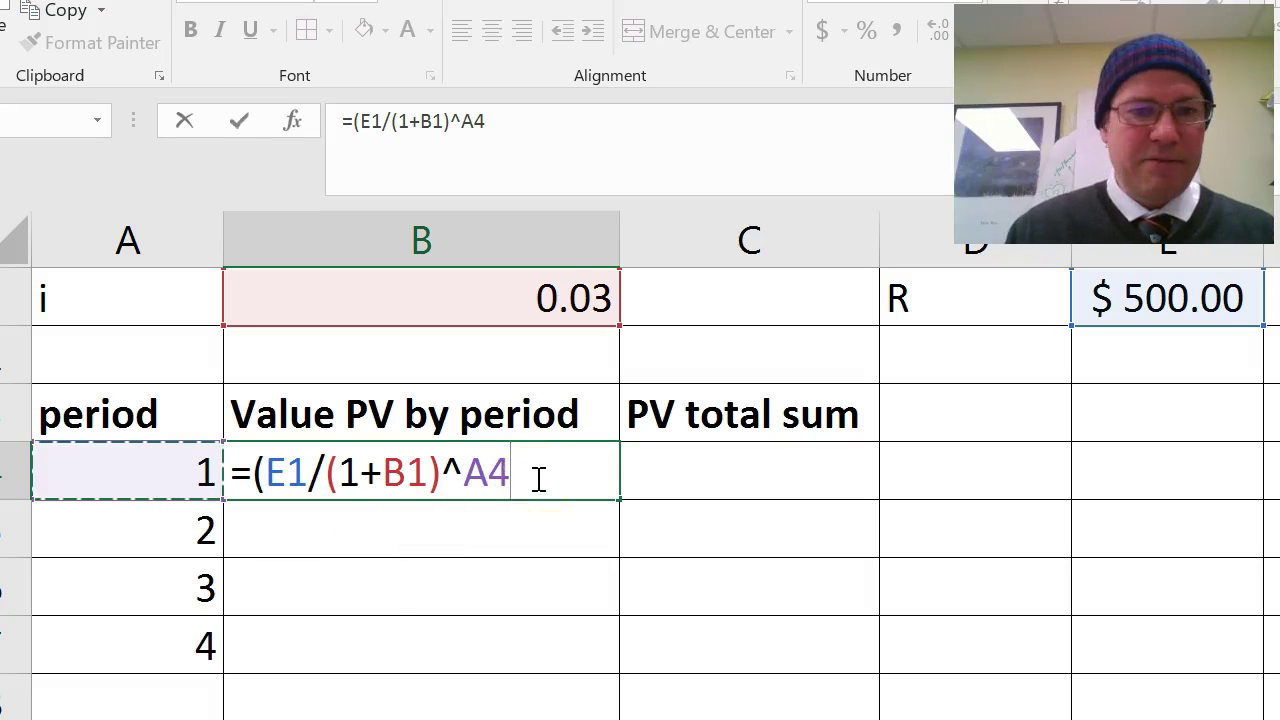
Fix the parentheses so B4 reads =E1/((1+B1)^A4).
left_click(265, 473)
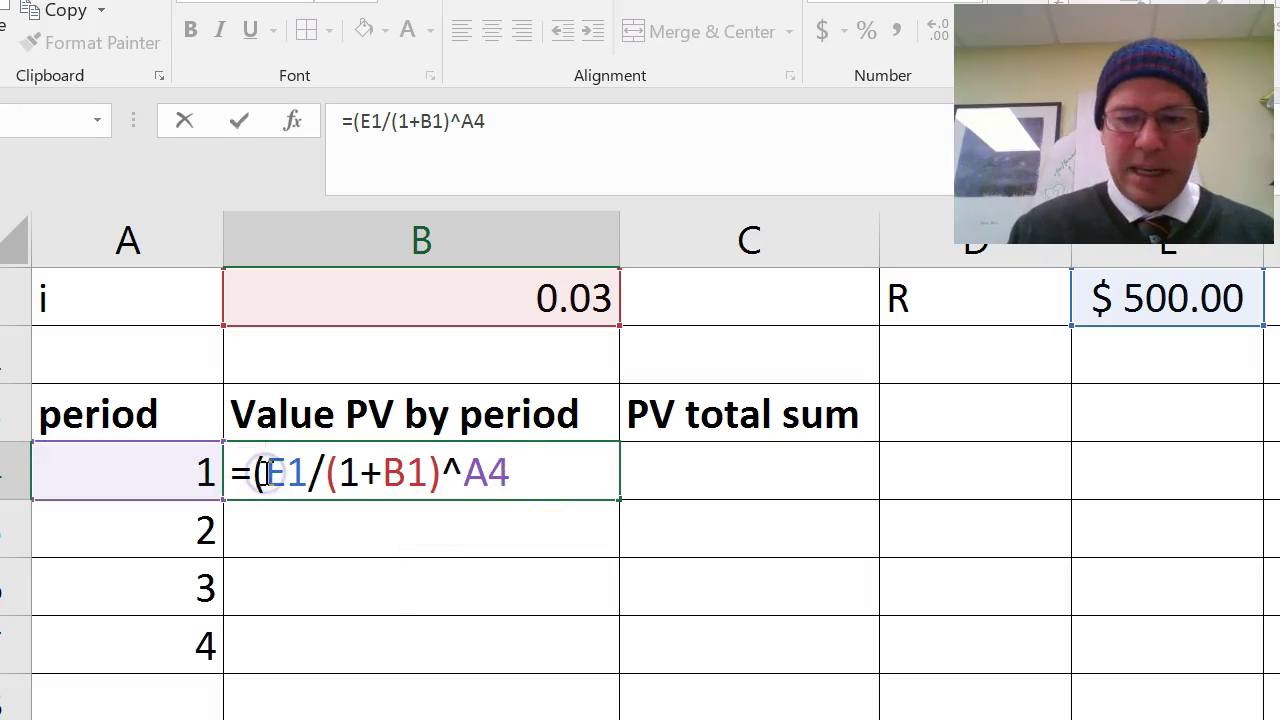
key("BackSpace")
left_click(313, 478)
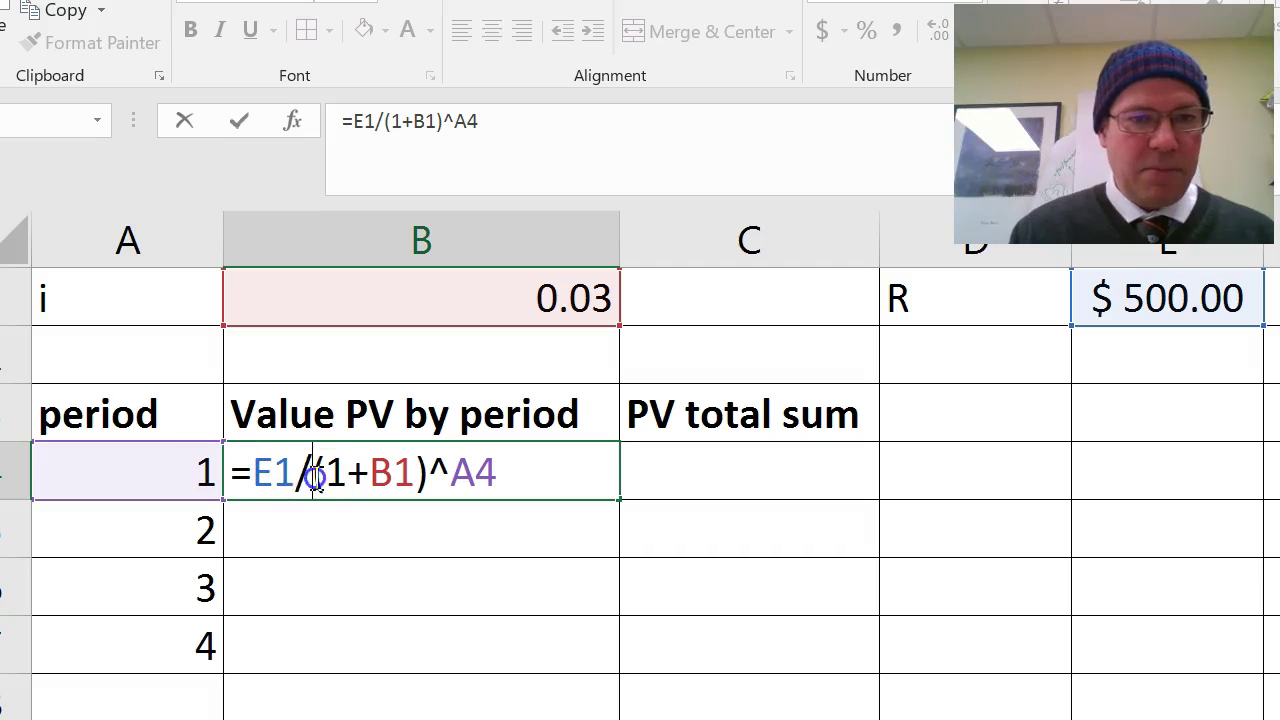
type("(")
left_click(505, 474)
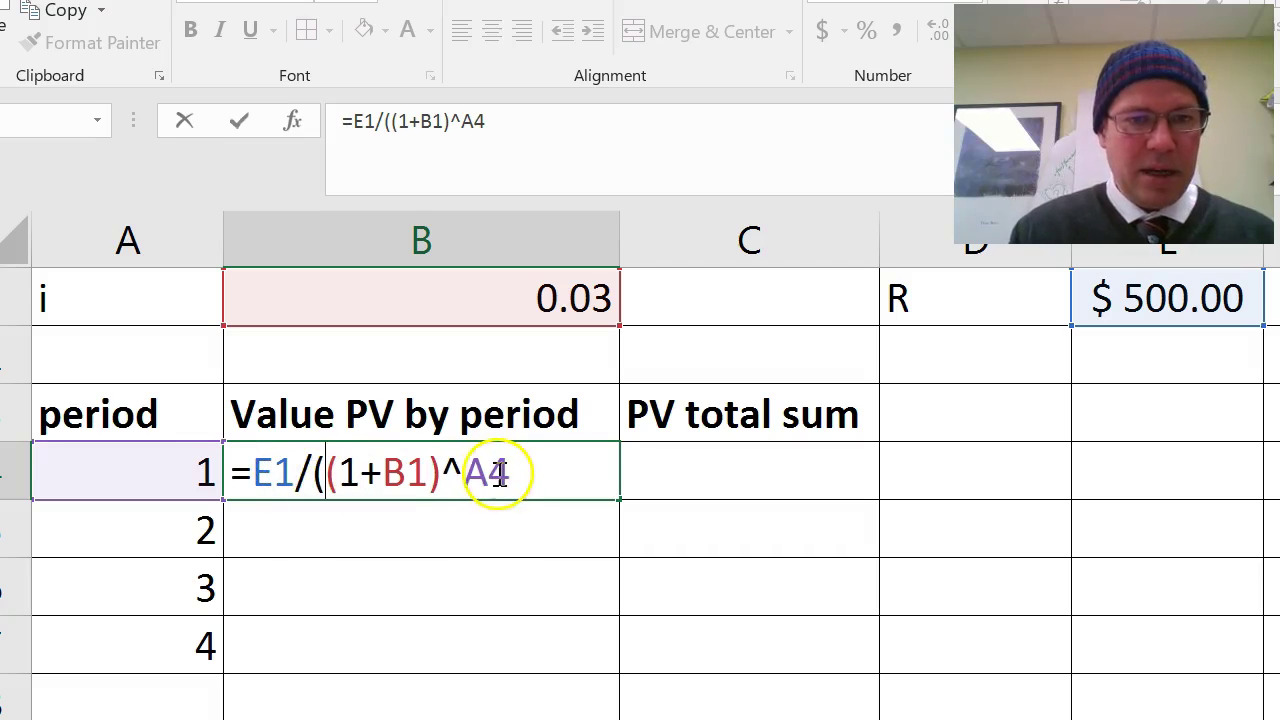
type(")")
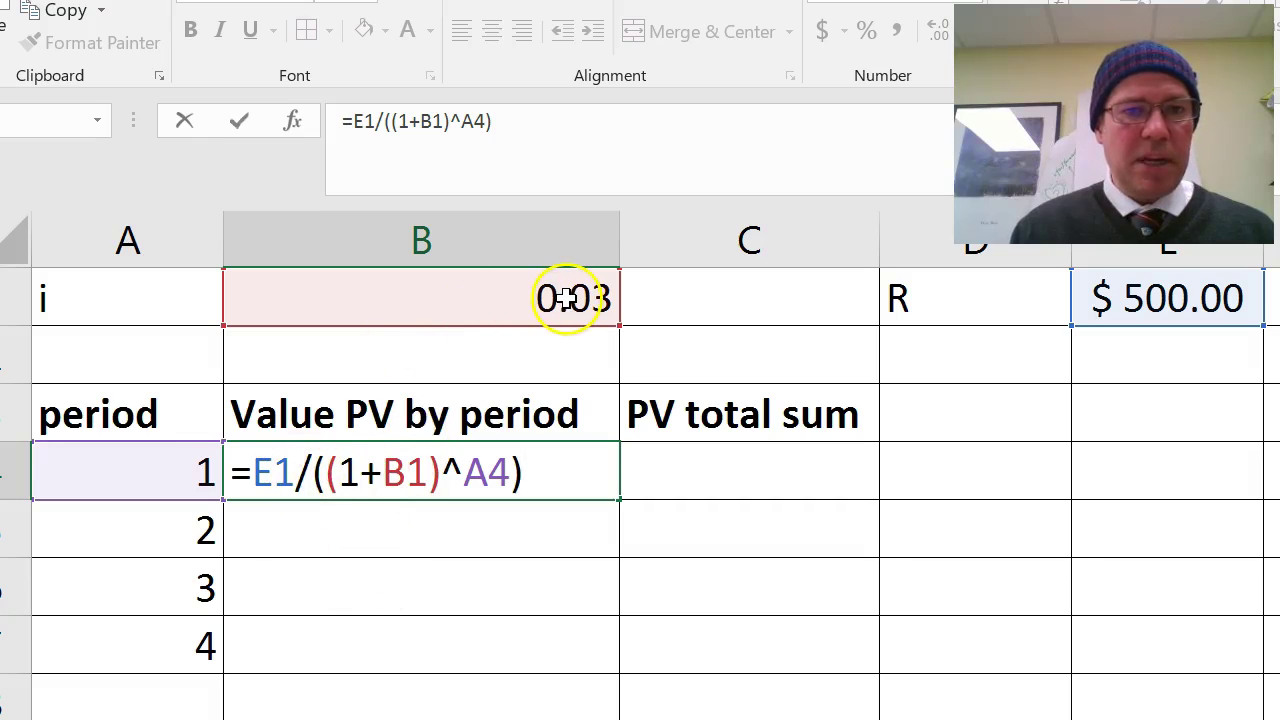
Make the rate reference in B4 absolute as $B$1.
left_click(345, 475)
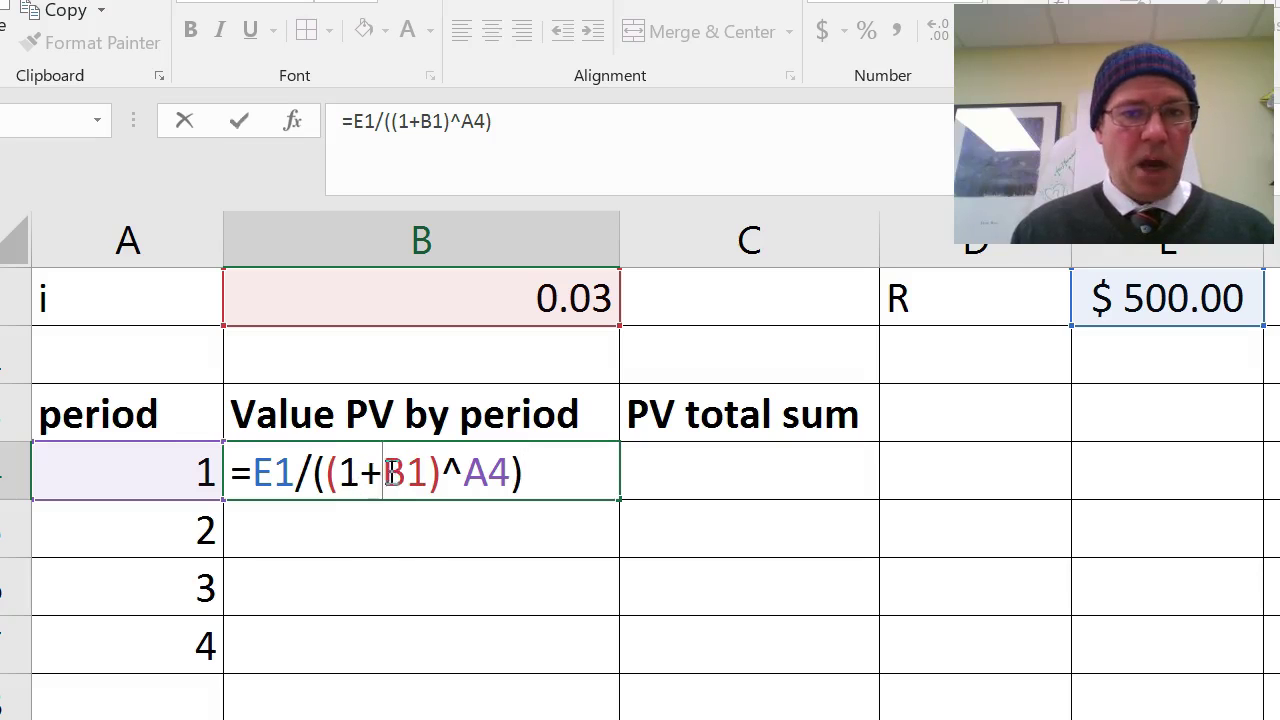
left_click(405, 476)
type("$")
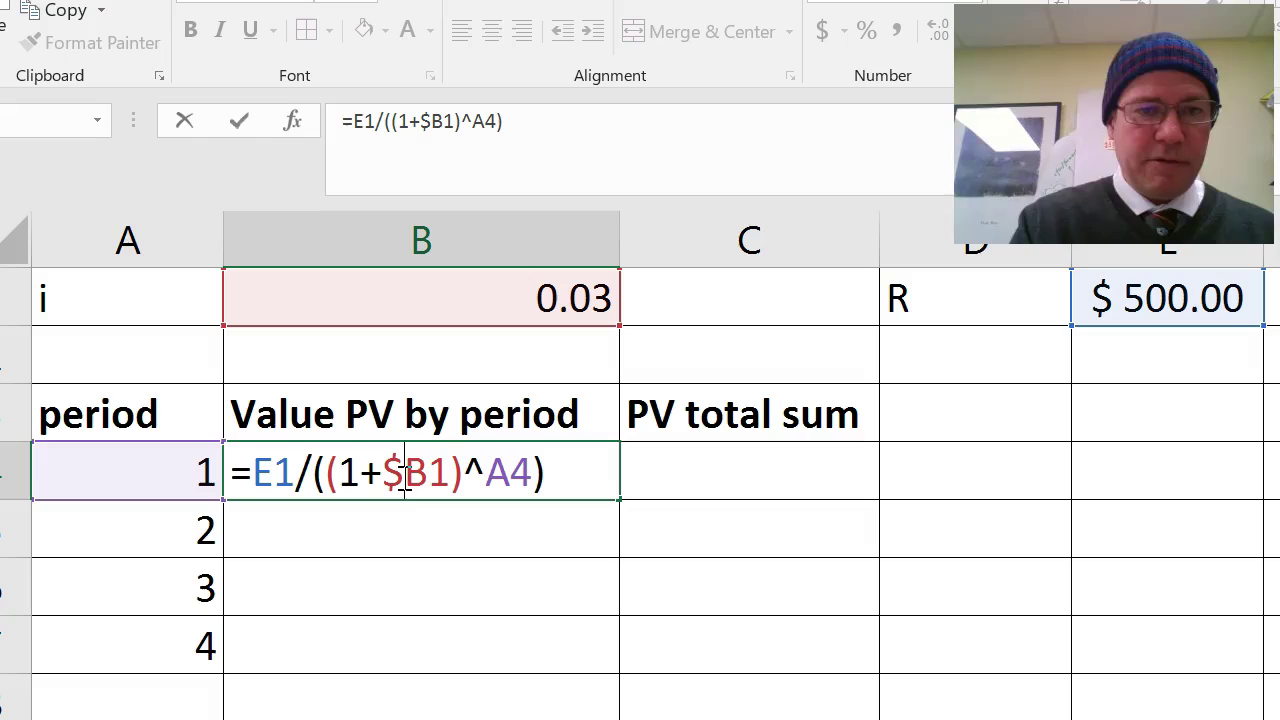
left_click(423, 476)
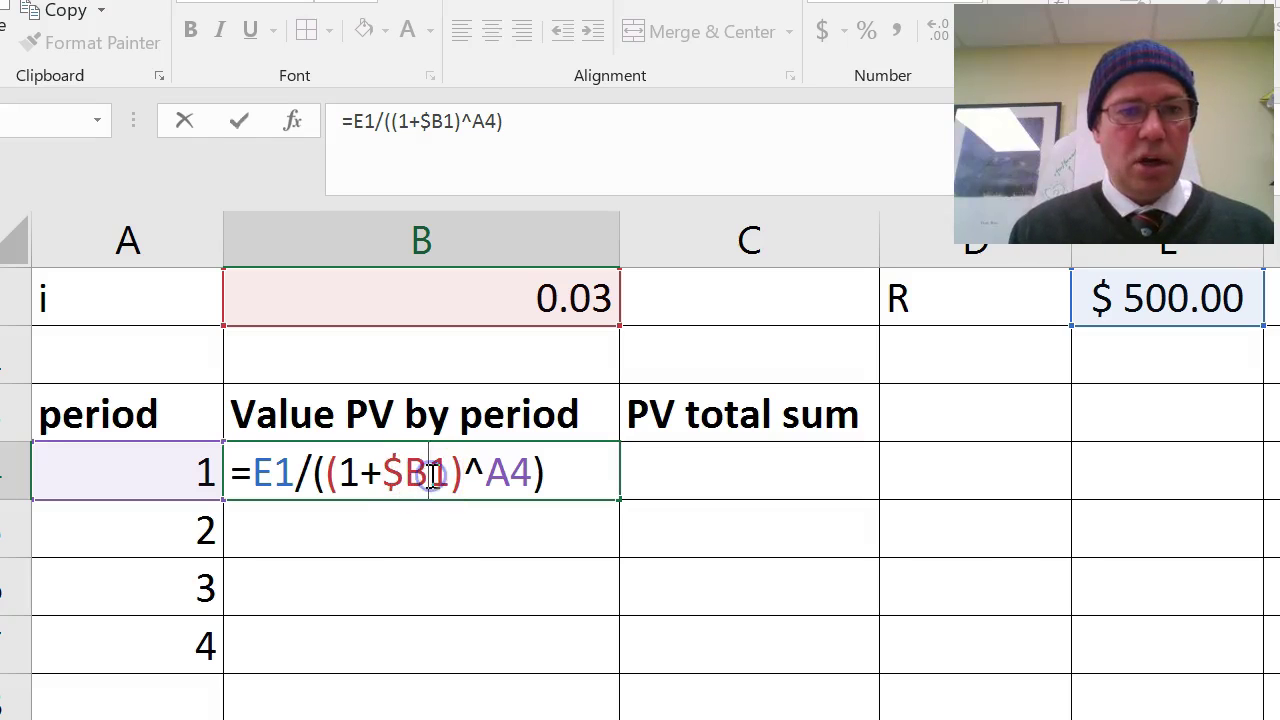
type("$")
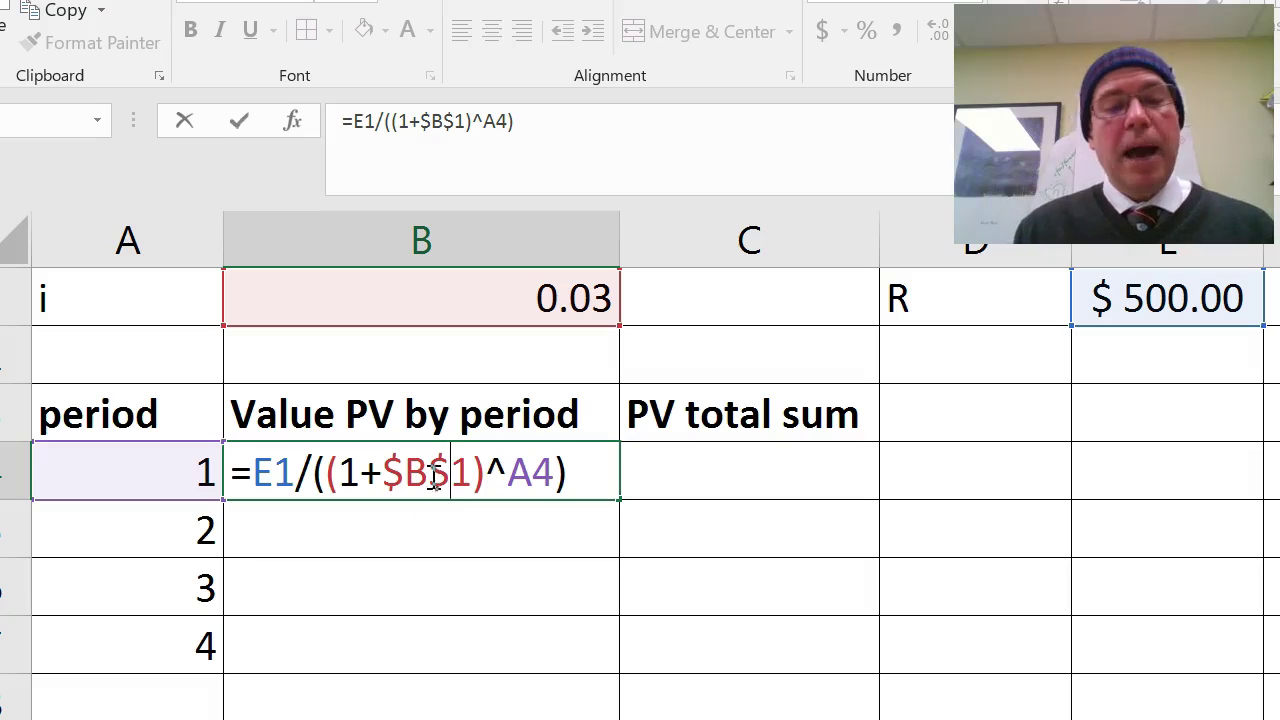
left_click(473, 567)
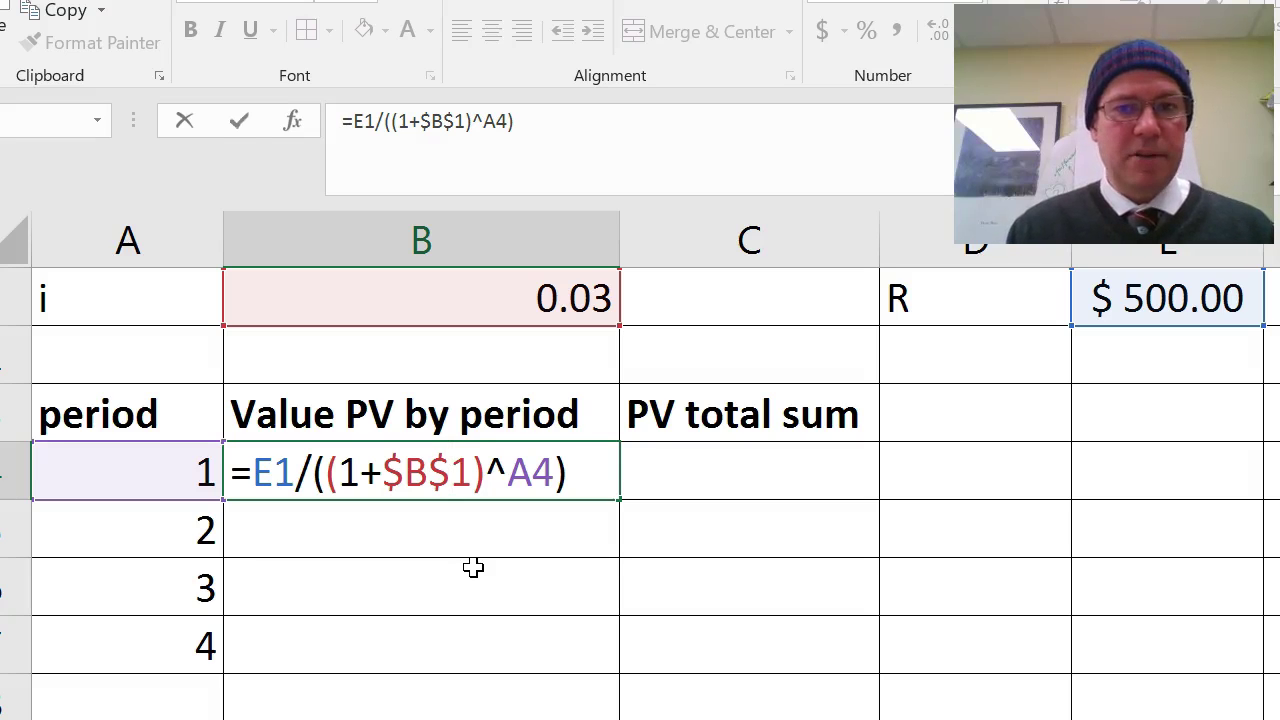
left_click(1184, 298)
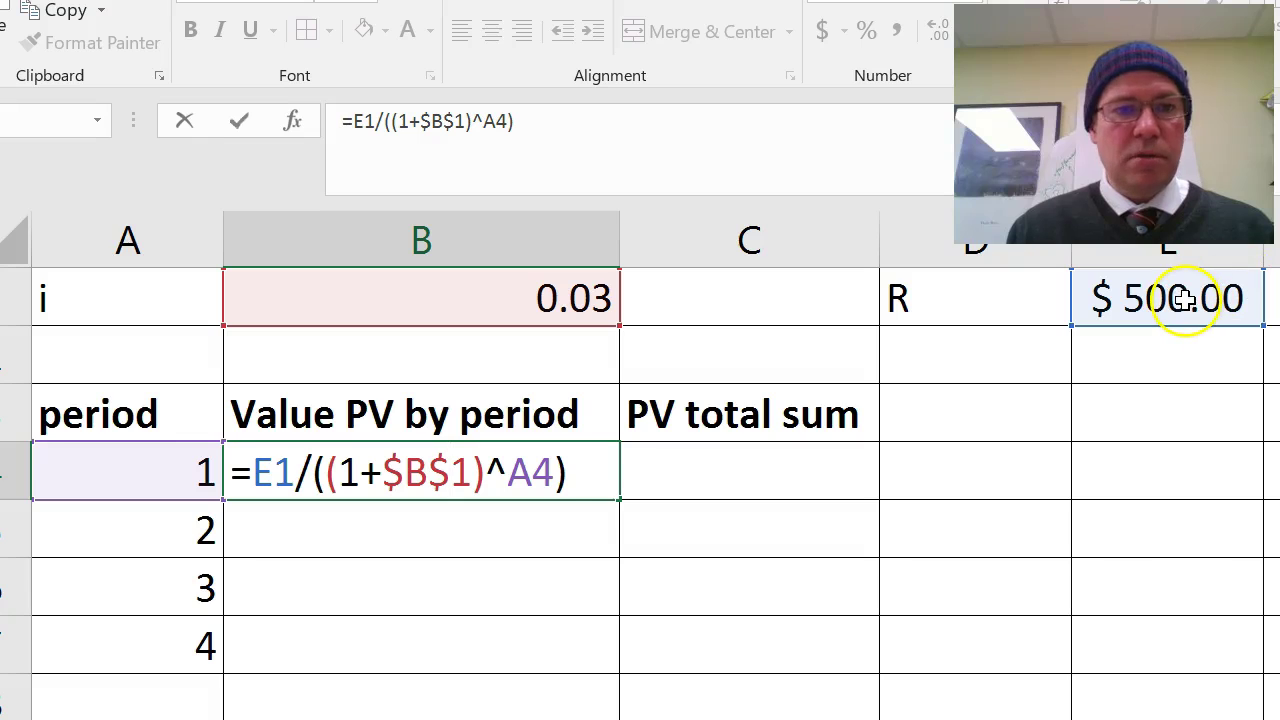
Make the payment reference absolute as $E$1 and commit, showing 485.4368932.
left_click(592, 476)
left_click(255, 472)
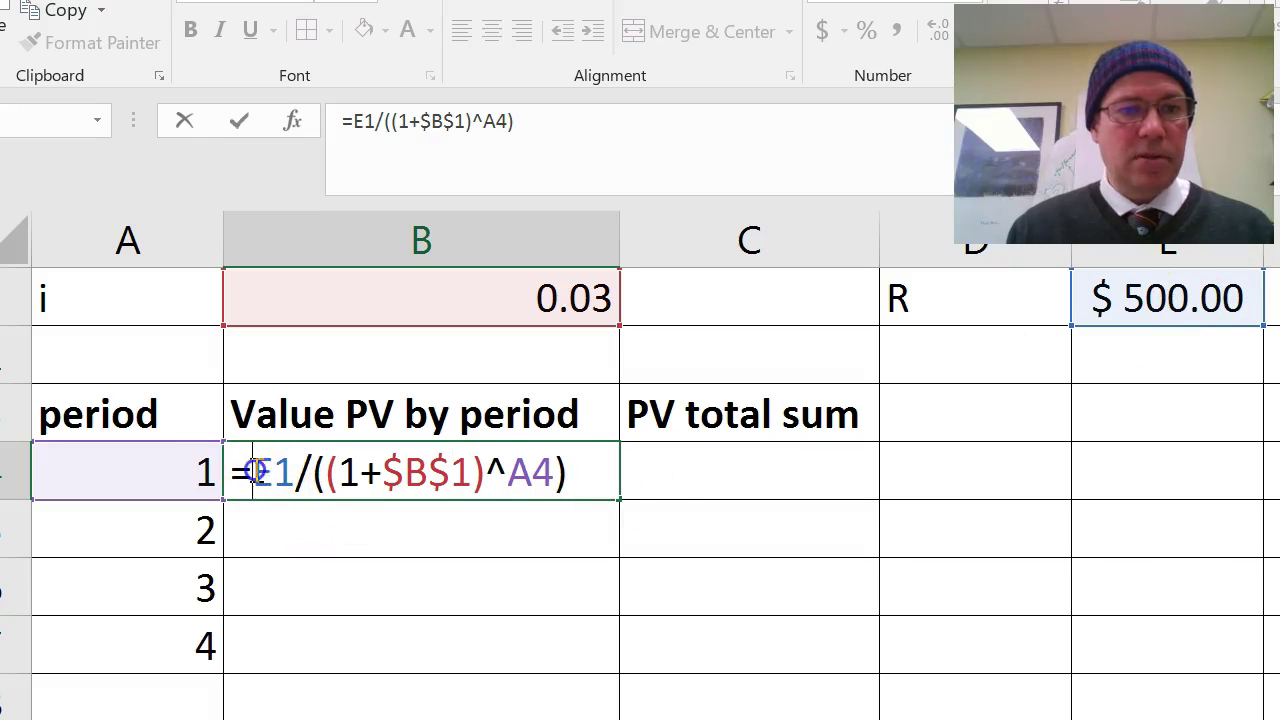
type("$")
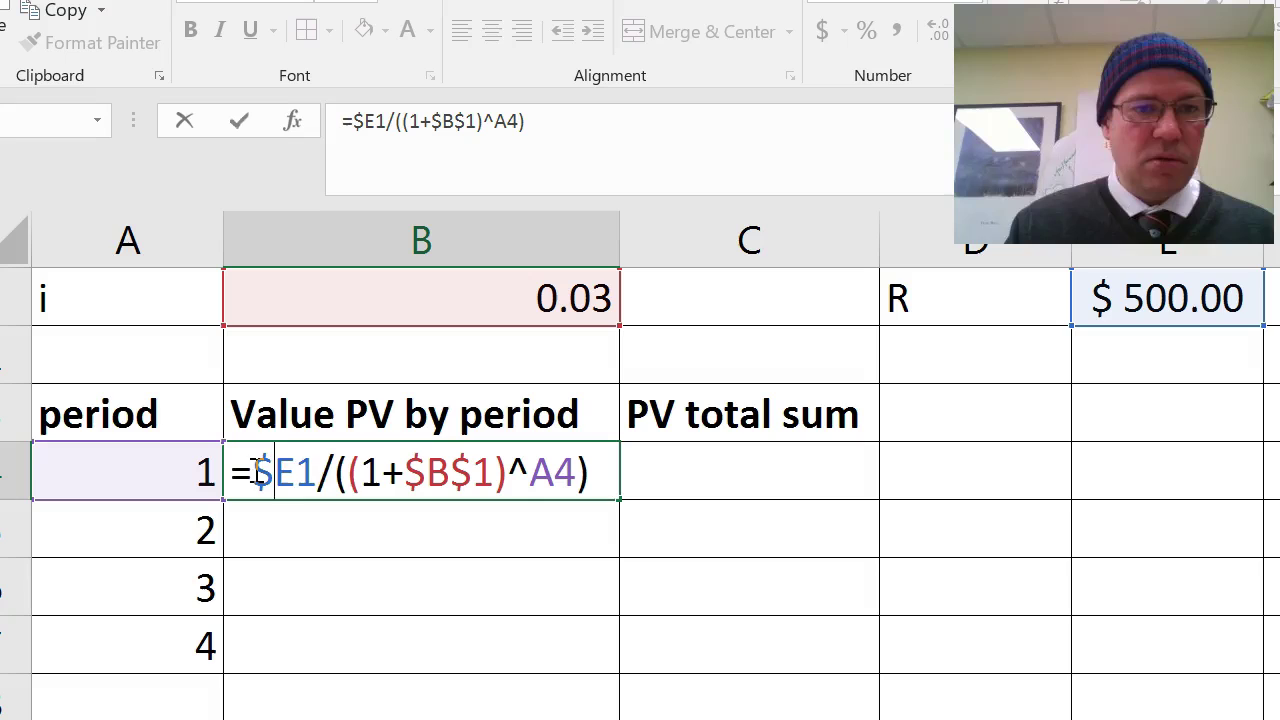
left_click(294, 472)
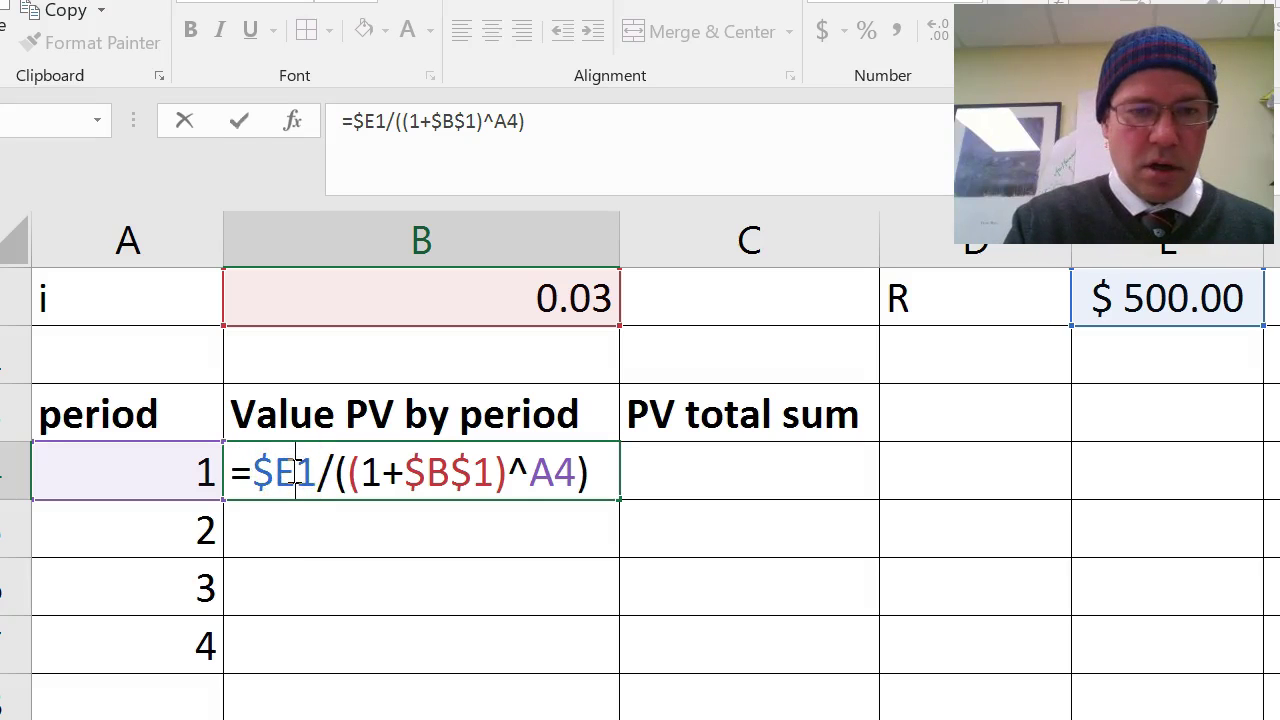
type("$")
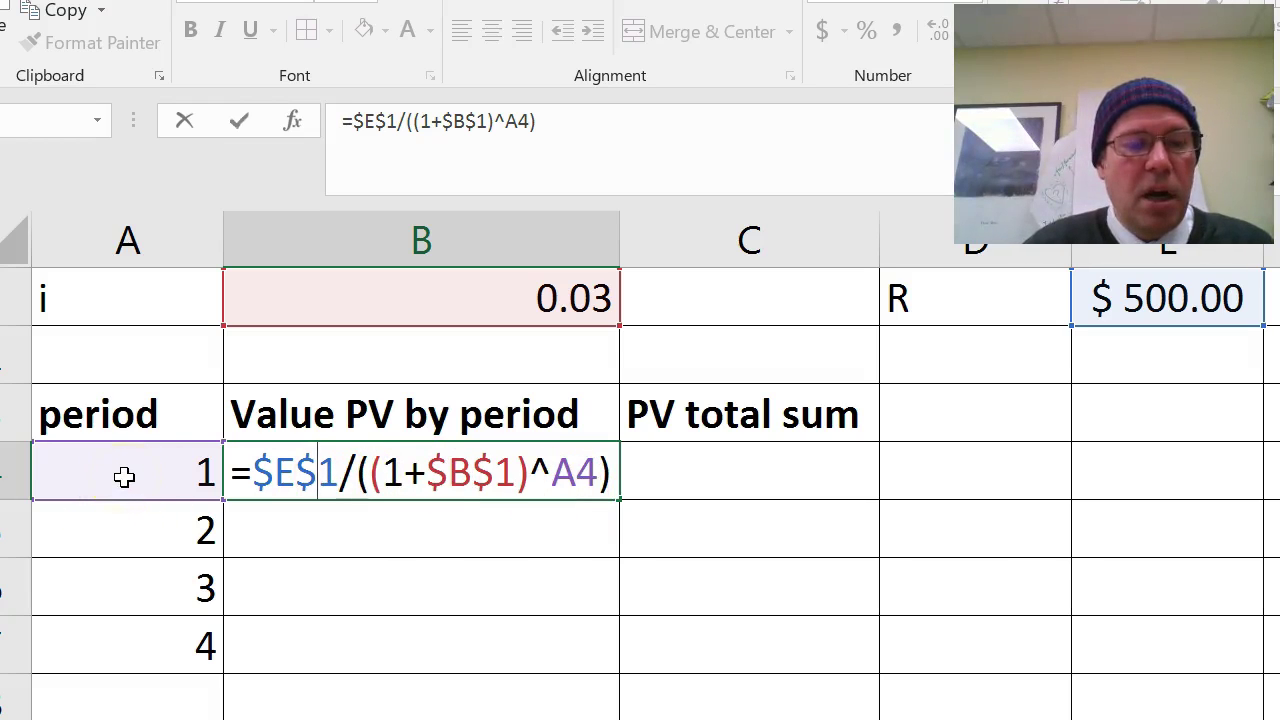
left_click(297, 520)
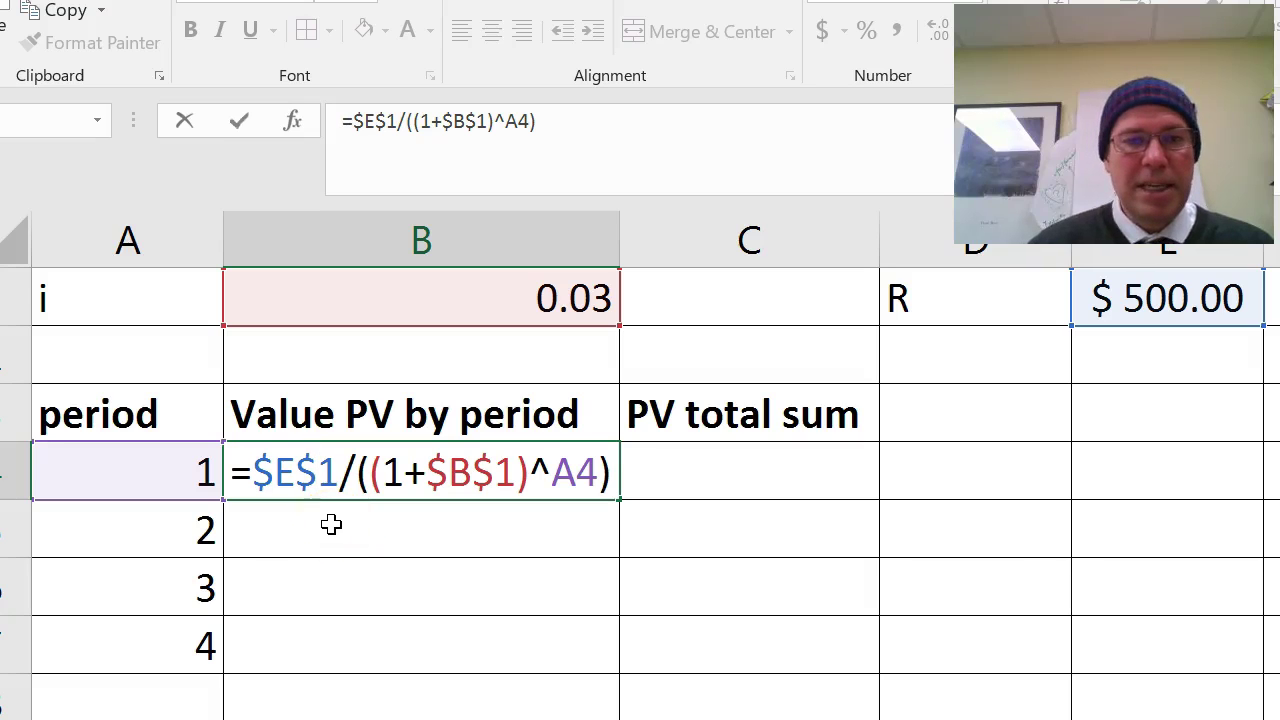
left_click(688, 483)
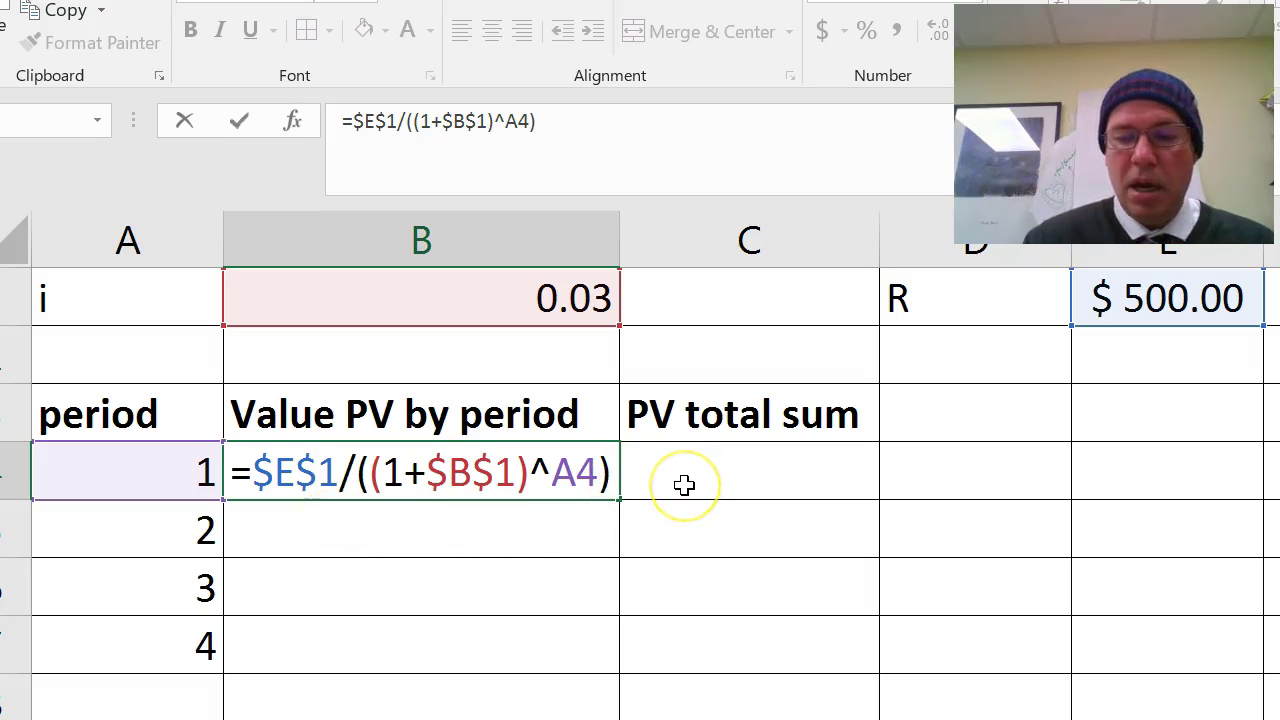
key("Return")
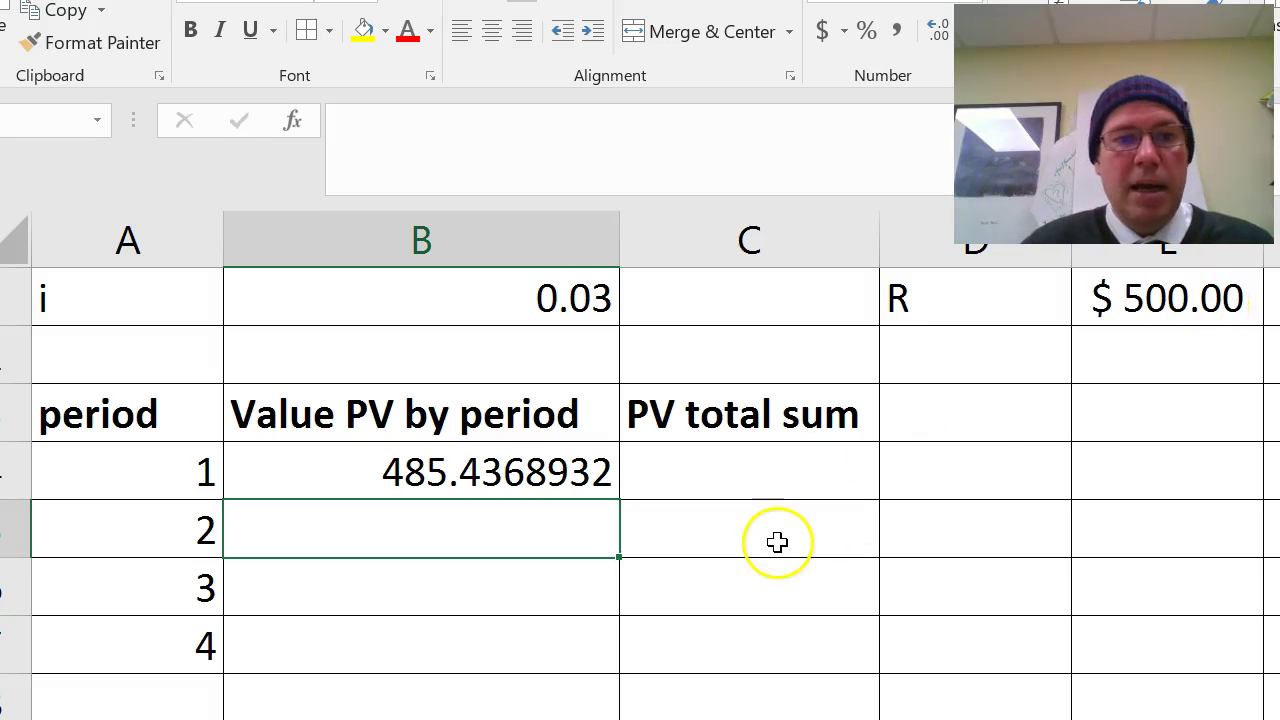
Apply Accounting format to the PV cells and fill B4's formula to B5, showing $471.30.
left_click_drag(486, 471, 477, 694)
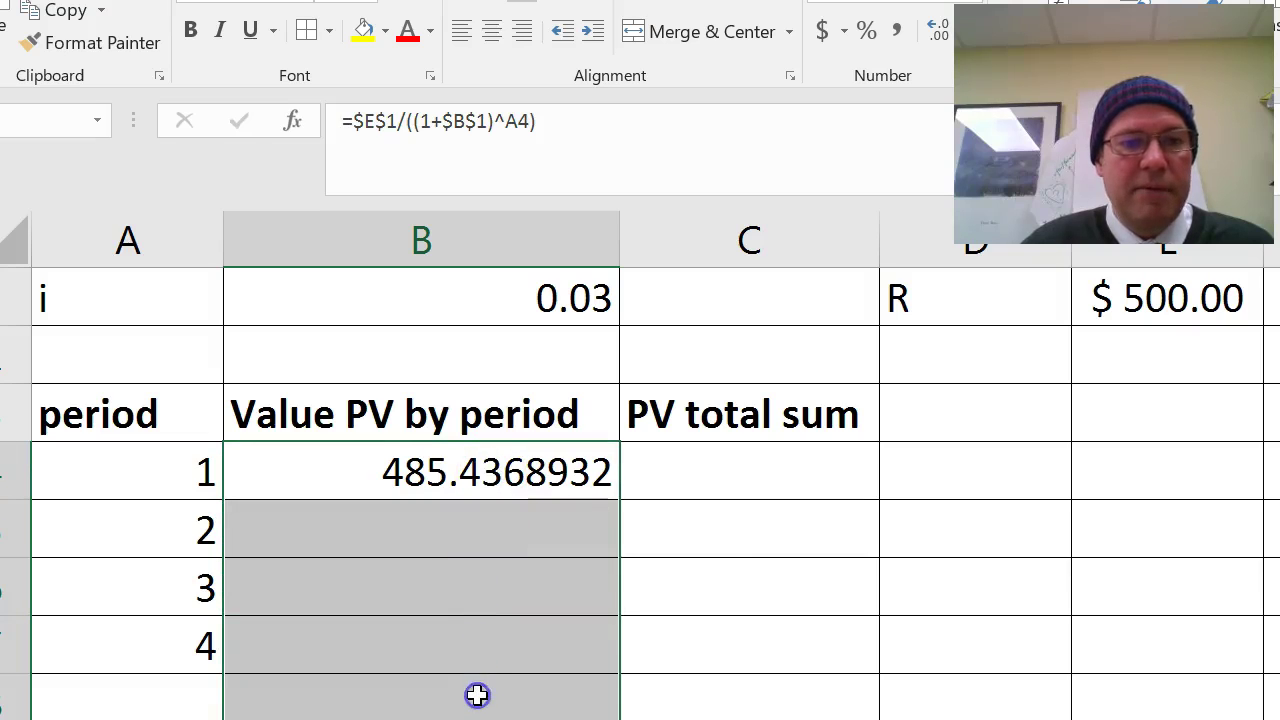
left_click(824, 34)
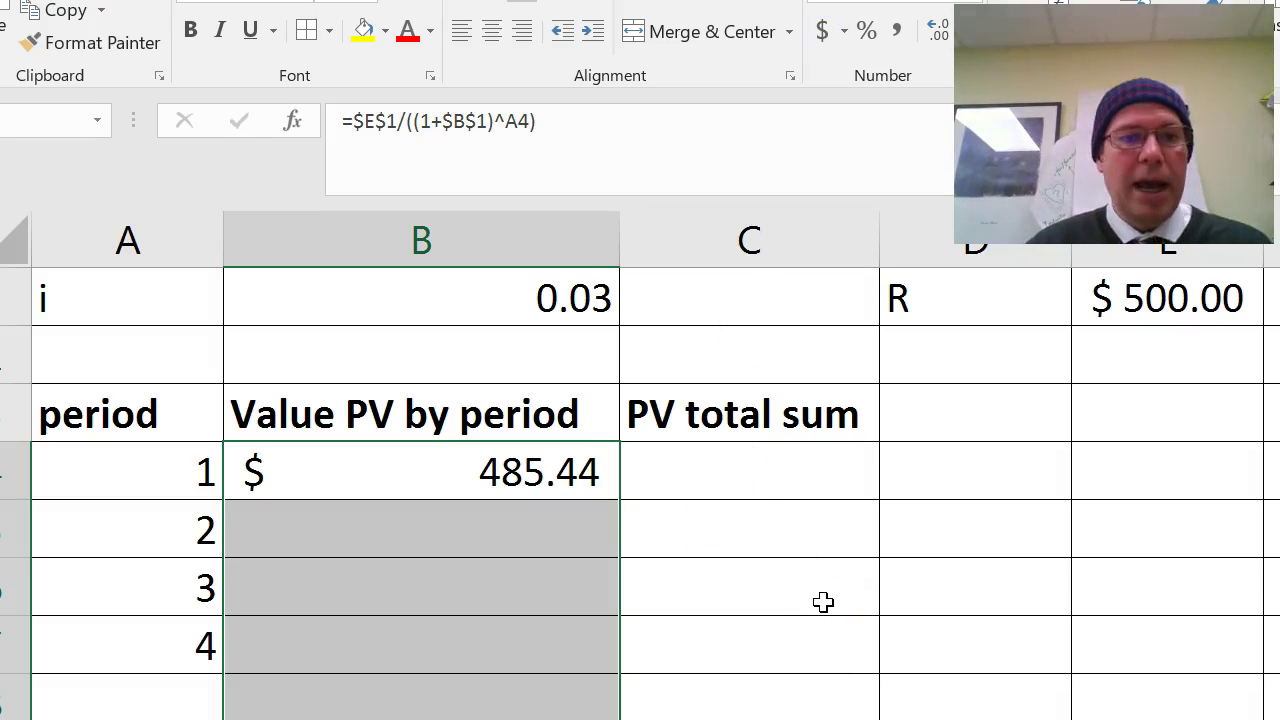
left_click(506, 536)
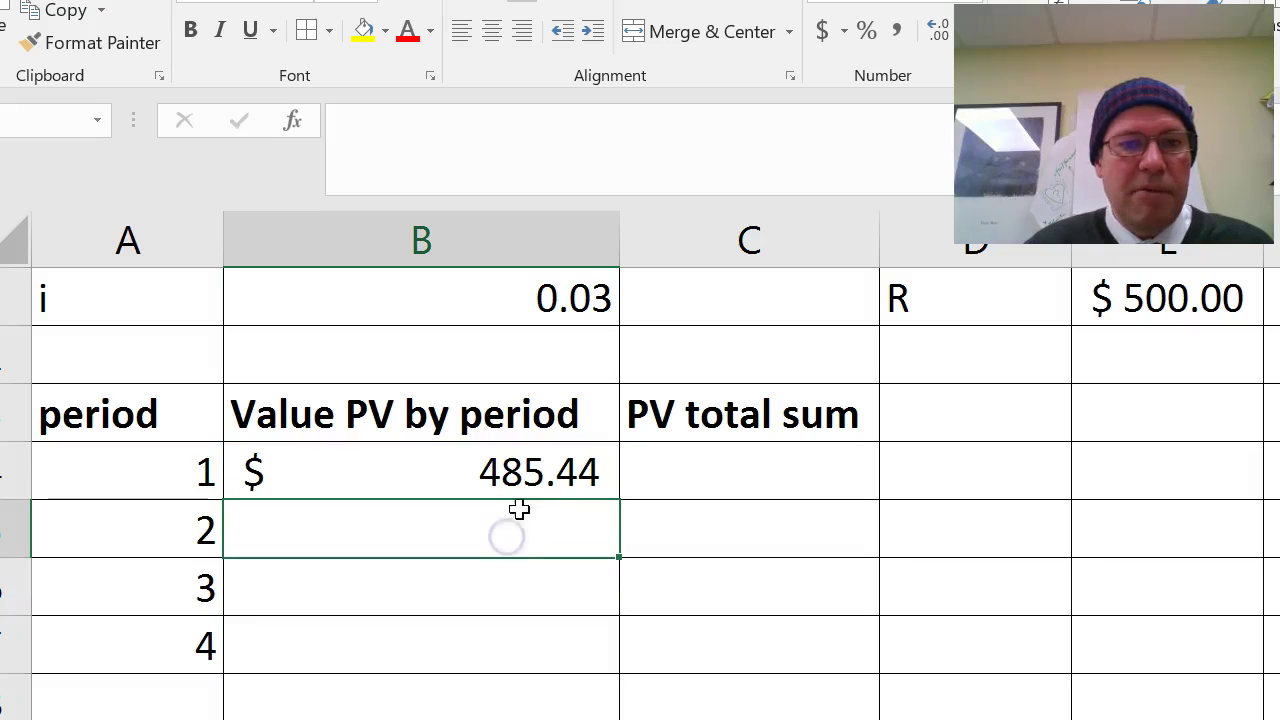
left_click(542, 471)
left_click_drag(617, 501, 616, 547)
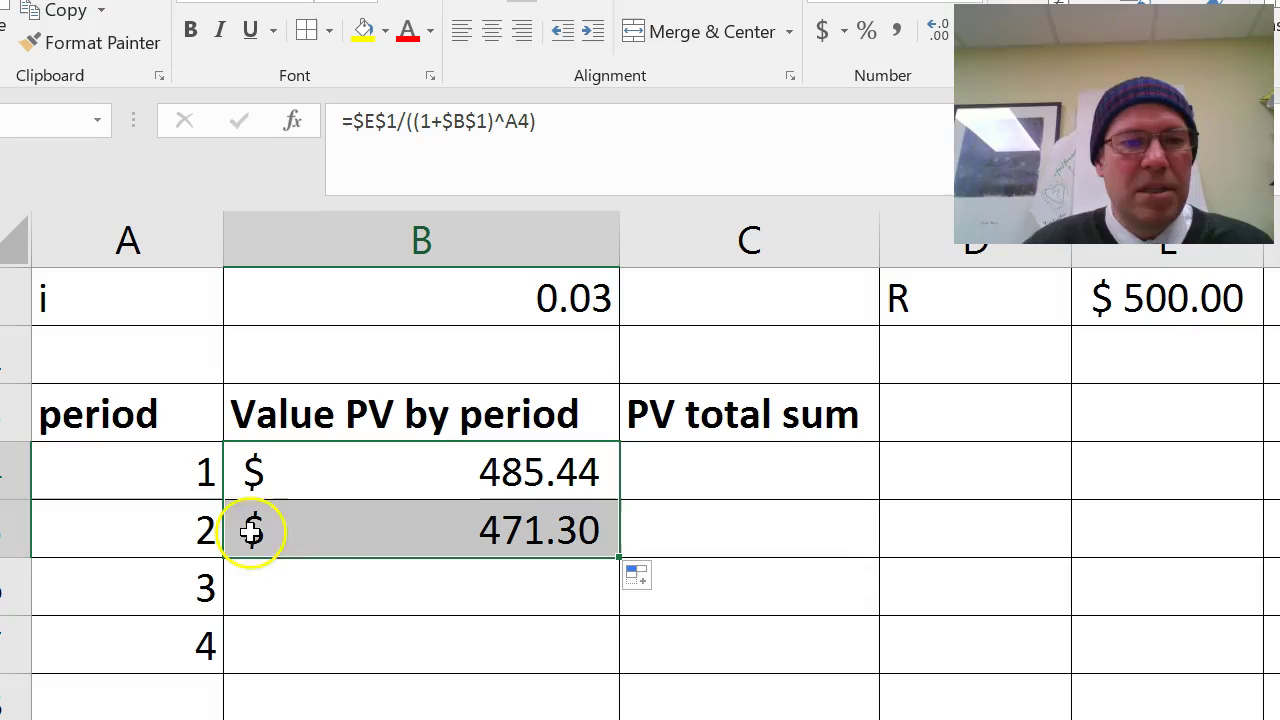
left_click(483, 537)
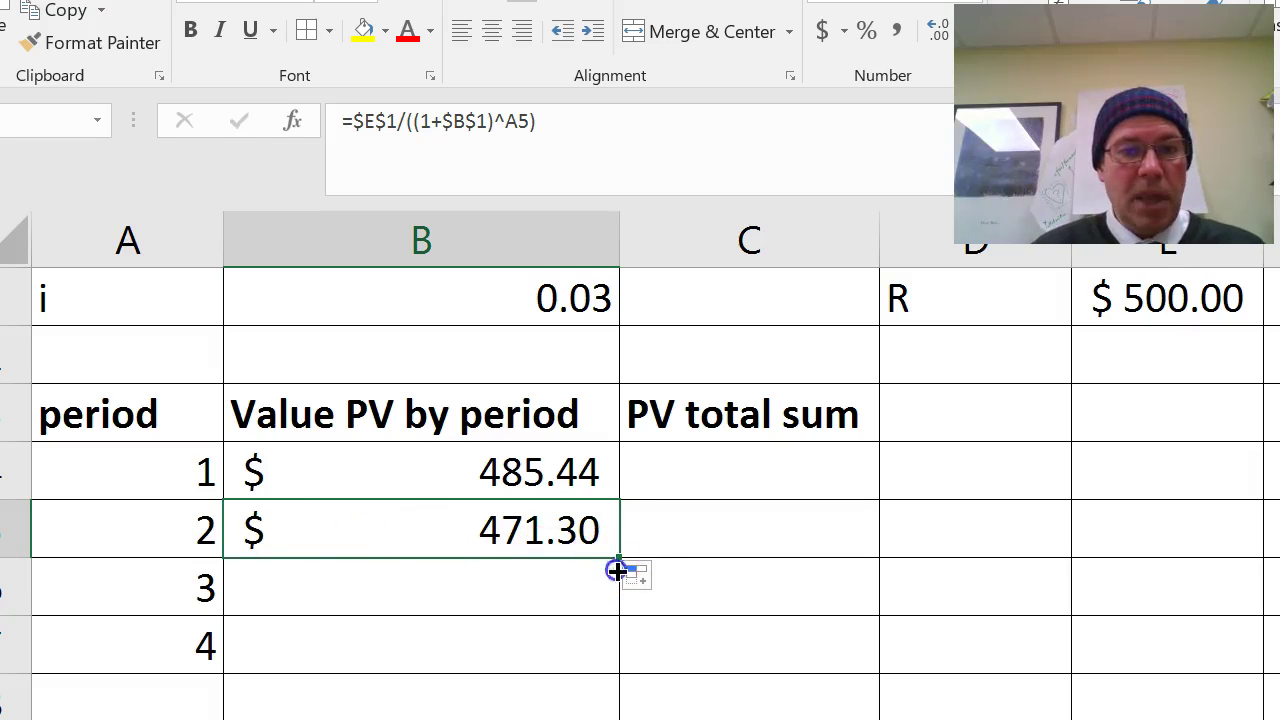
Fill the PV formula down to B7, giving $457.57 and $444.24 for periods 3 and 4.
left_click_drag(607, 560, 597, 680)
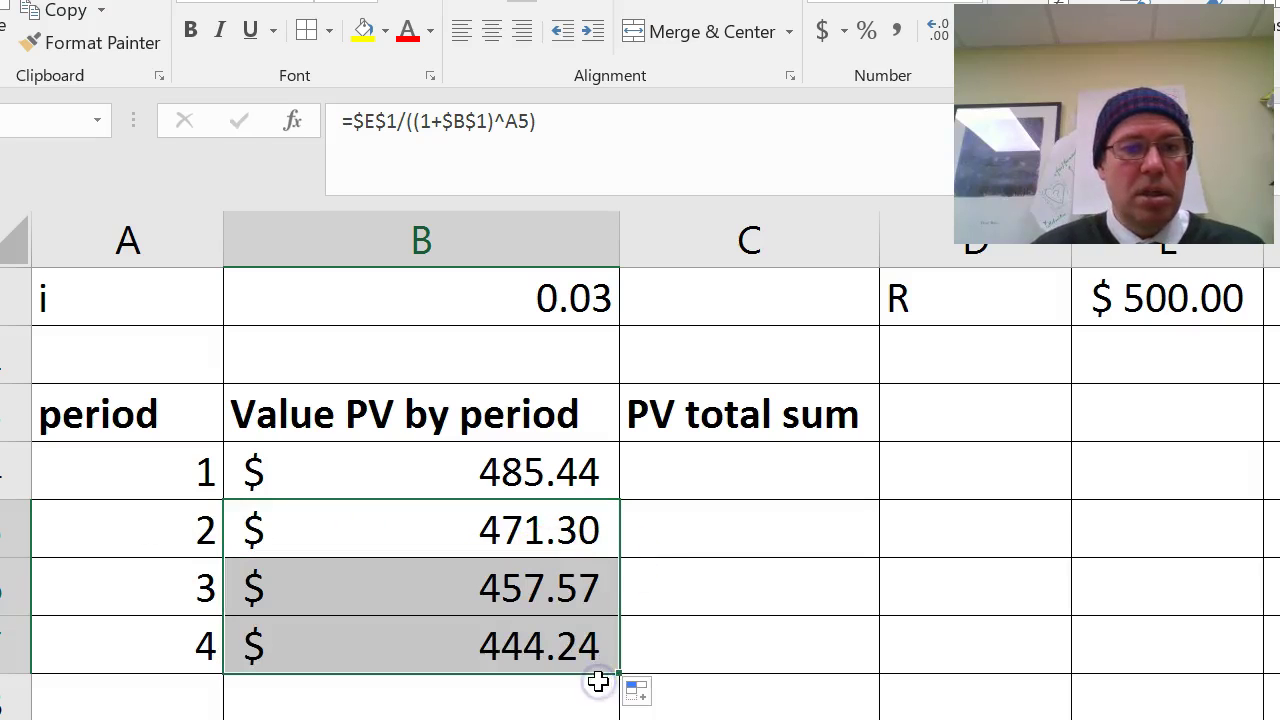
left_click(791, 627)
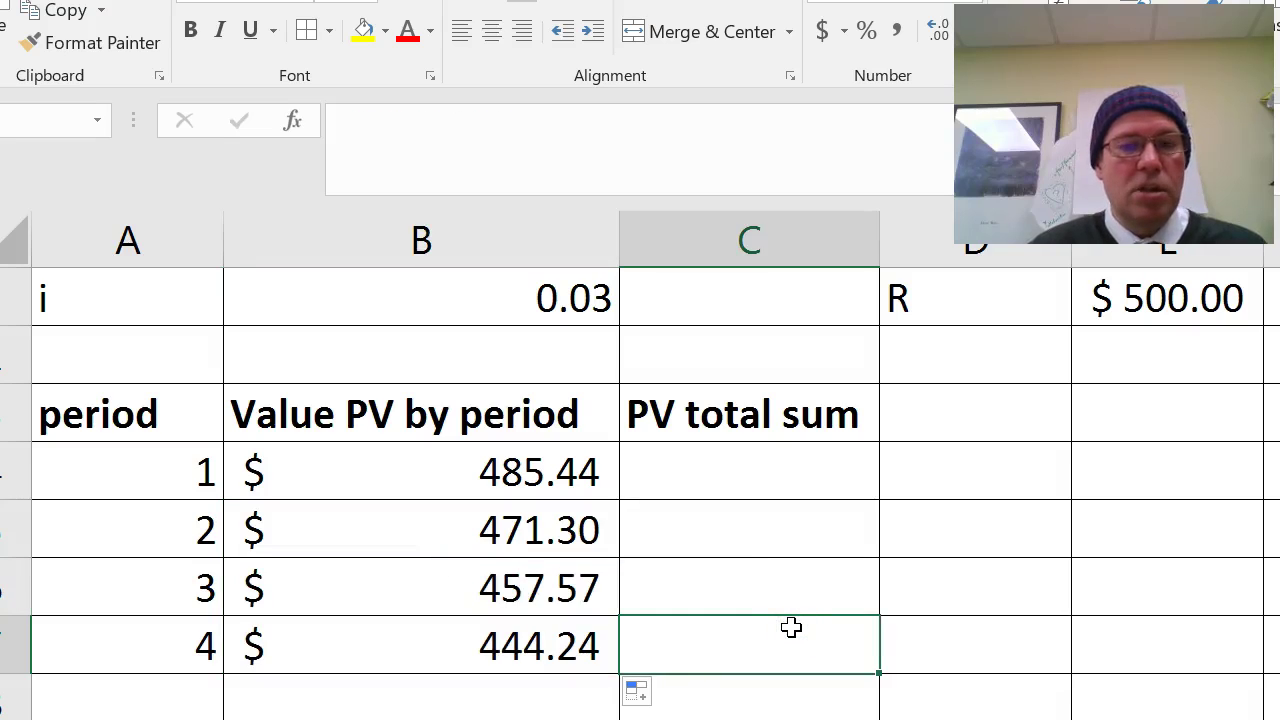
left_click(748, 531)
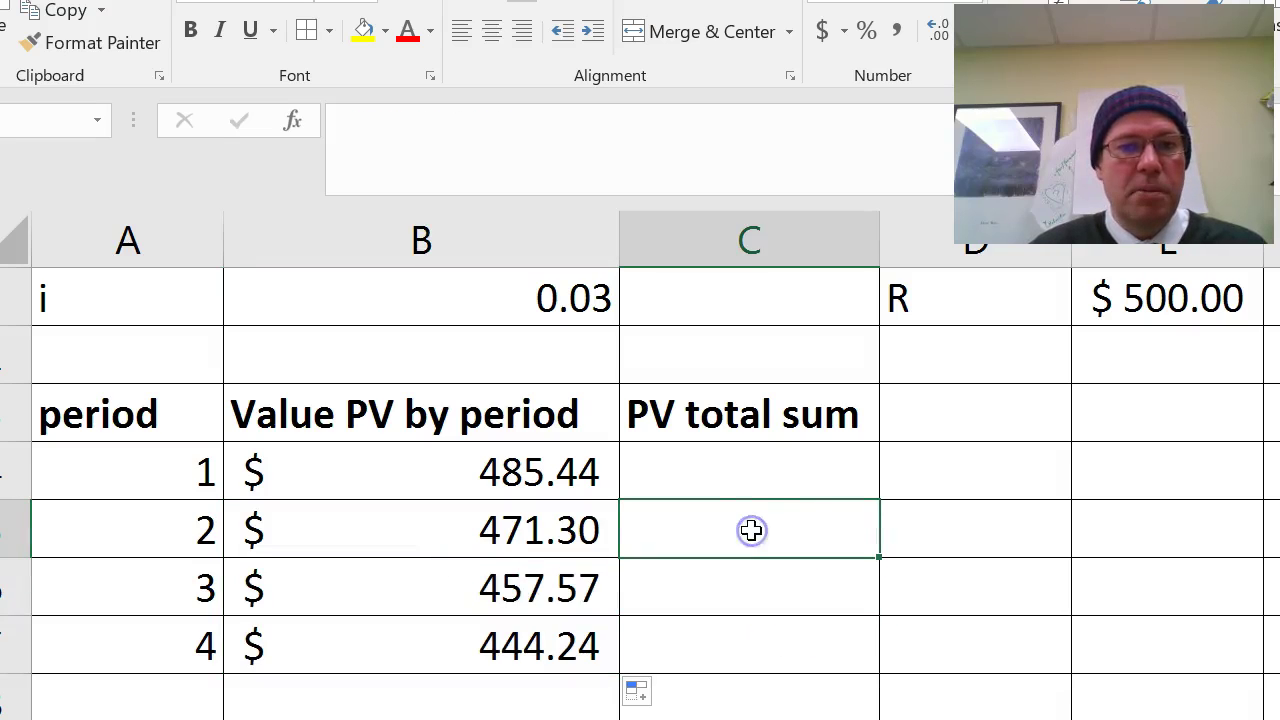
left_click(750, 477)
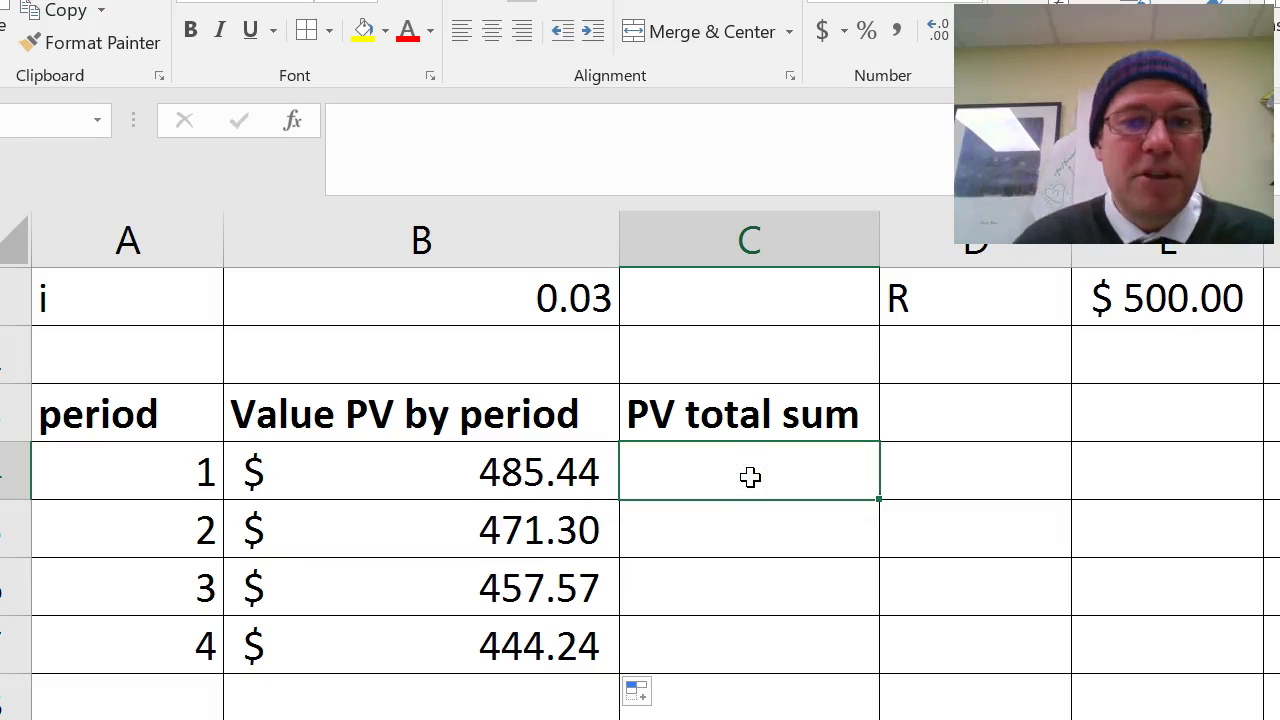
Enter =B4 in C4 for the period-1 total of $485.44.
type("=")
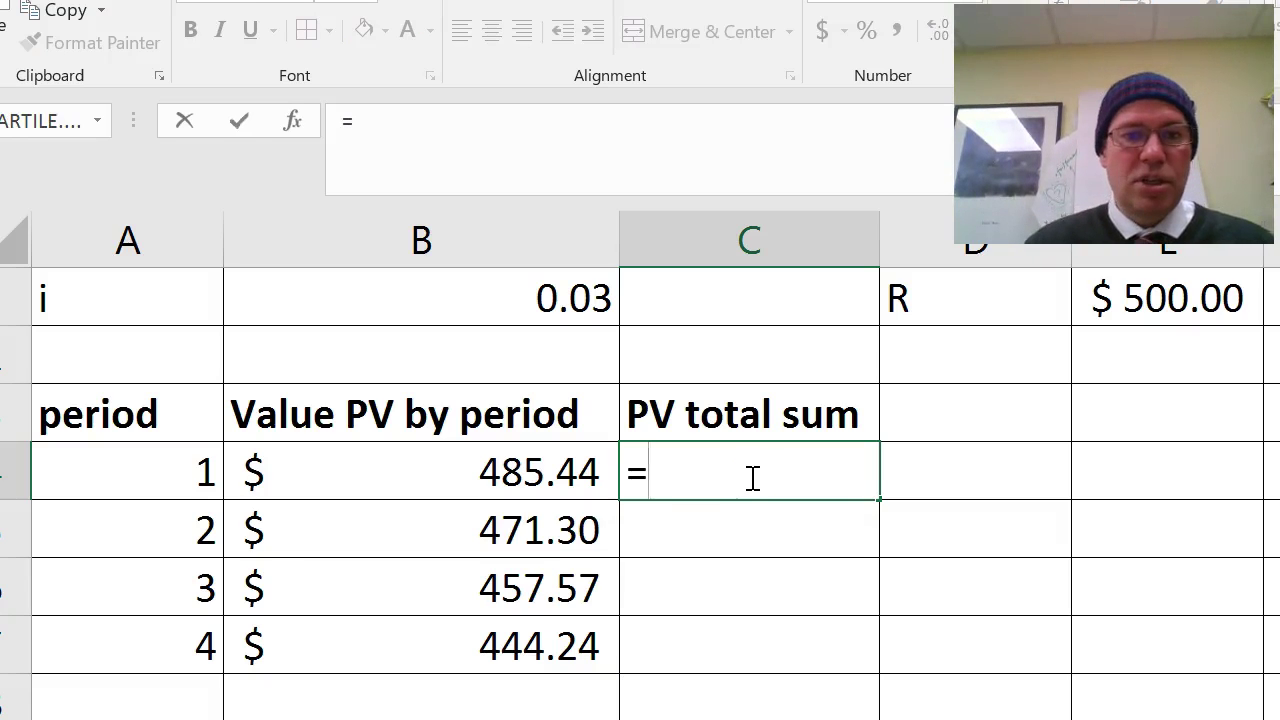
left_click(505, 476)
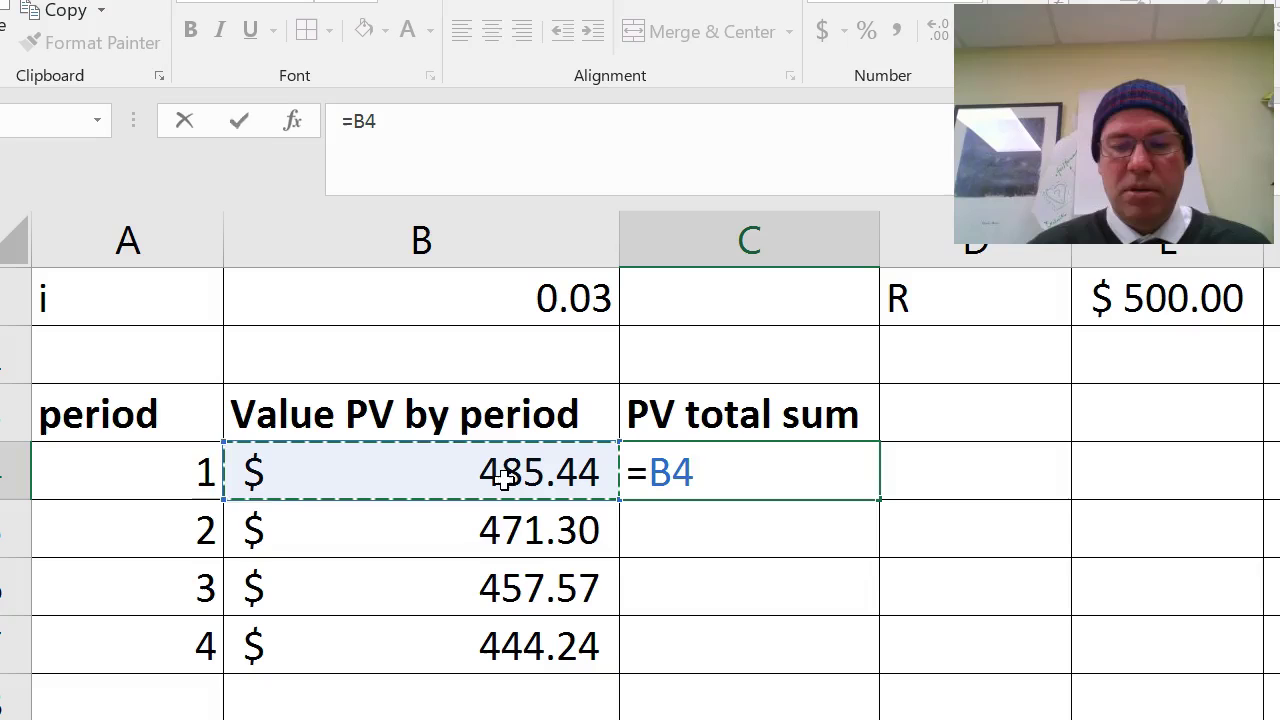
key("Return")
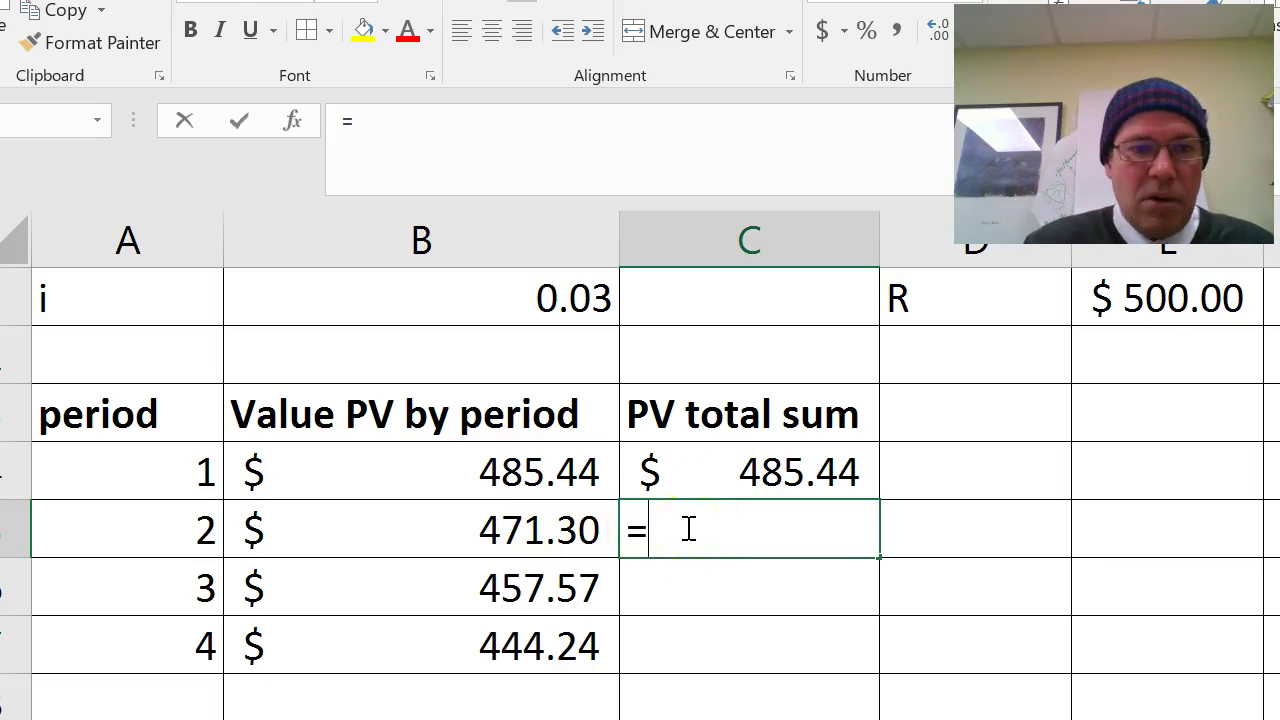
Enter =B5+C4 in C5 for the period-2 running total of $956.73.
left_click(524, 530)
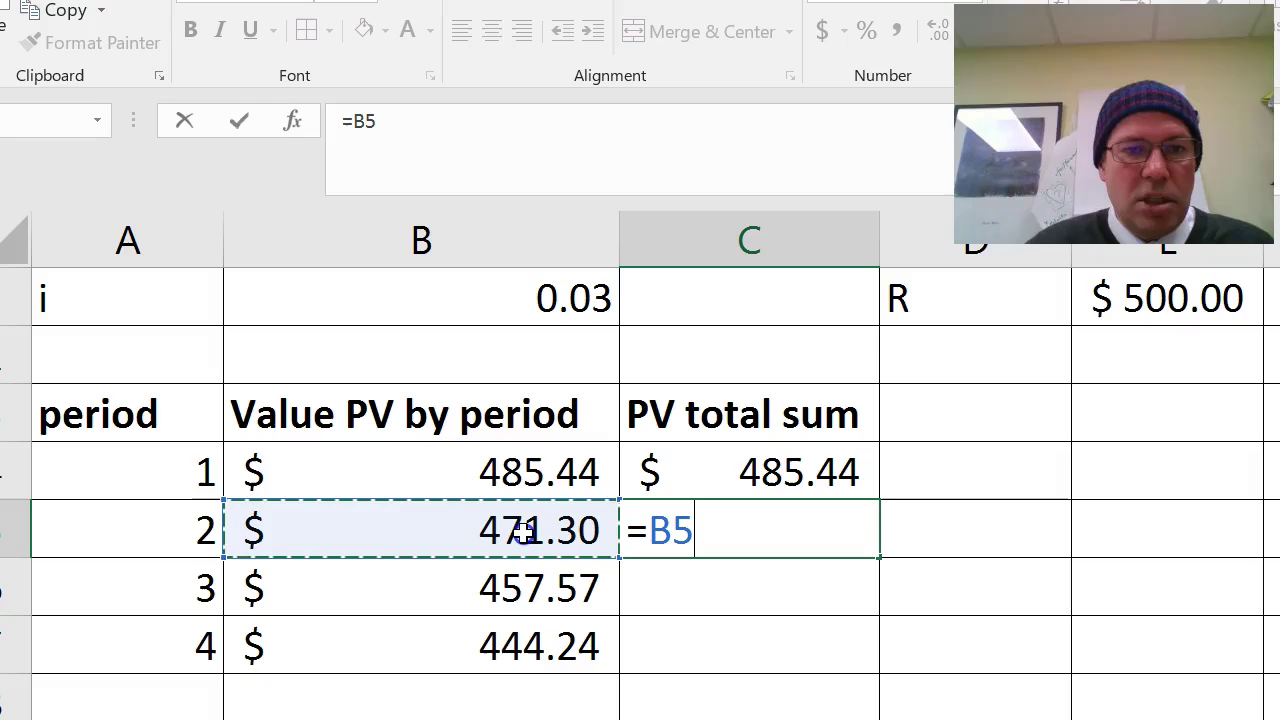
type("+")
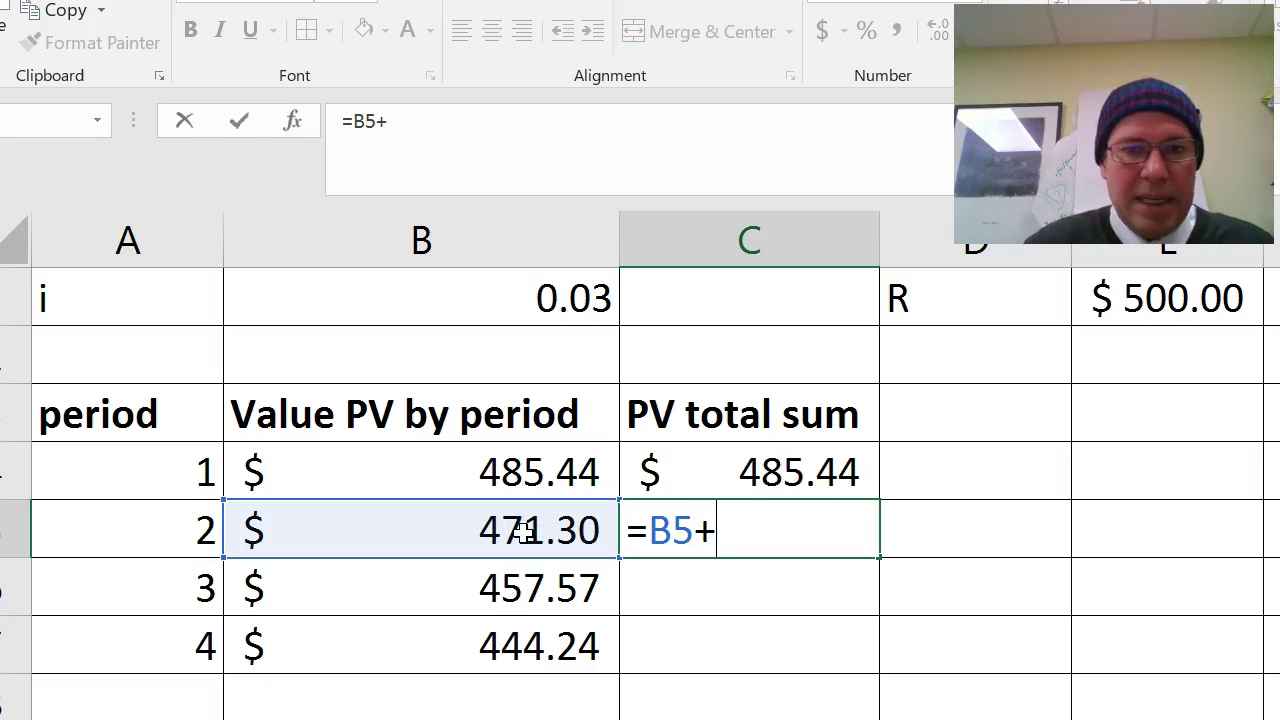
left_click(795, 478)
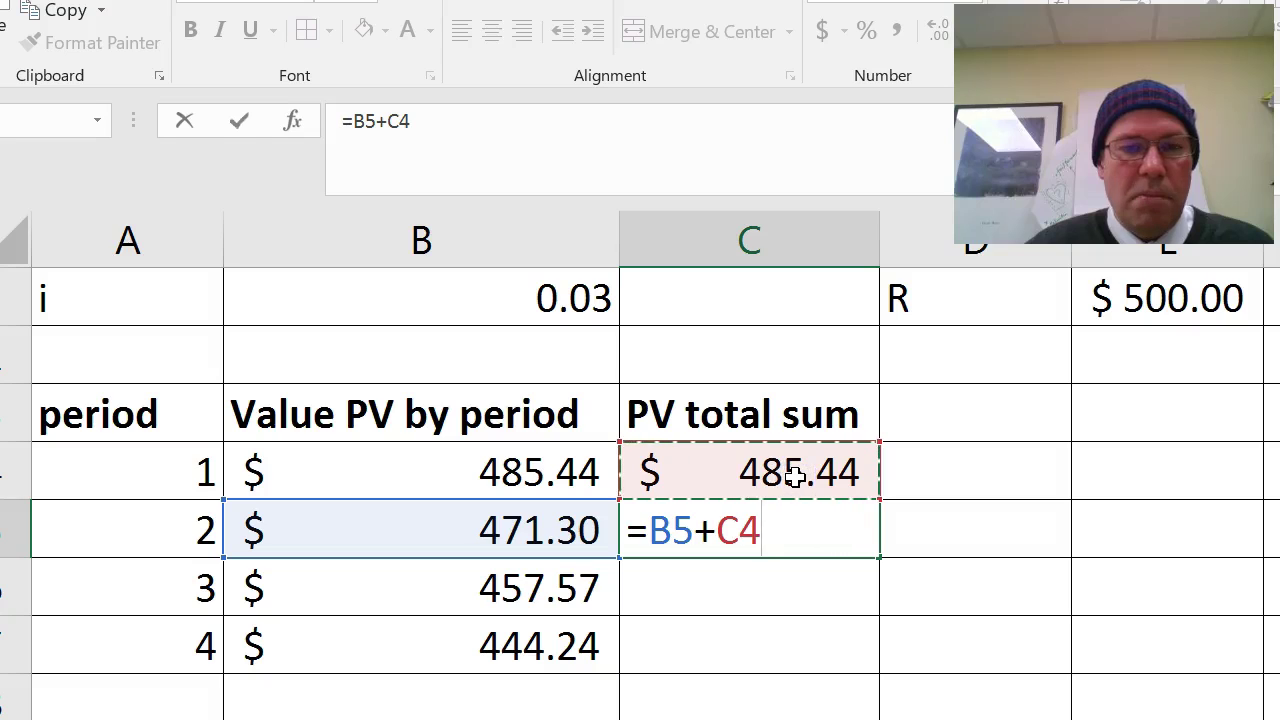
key("Return")
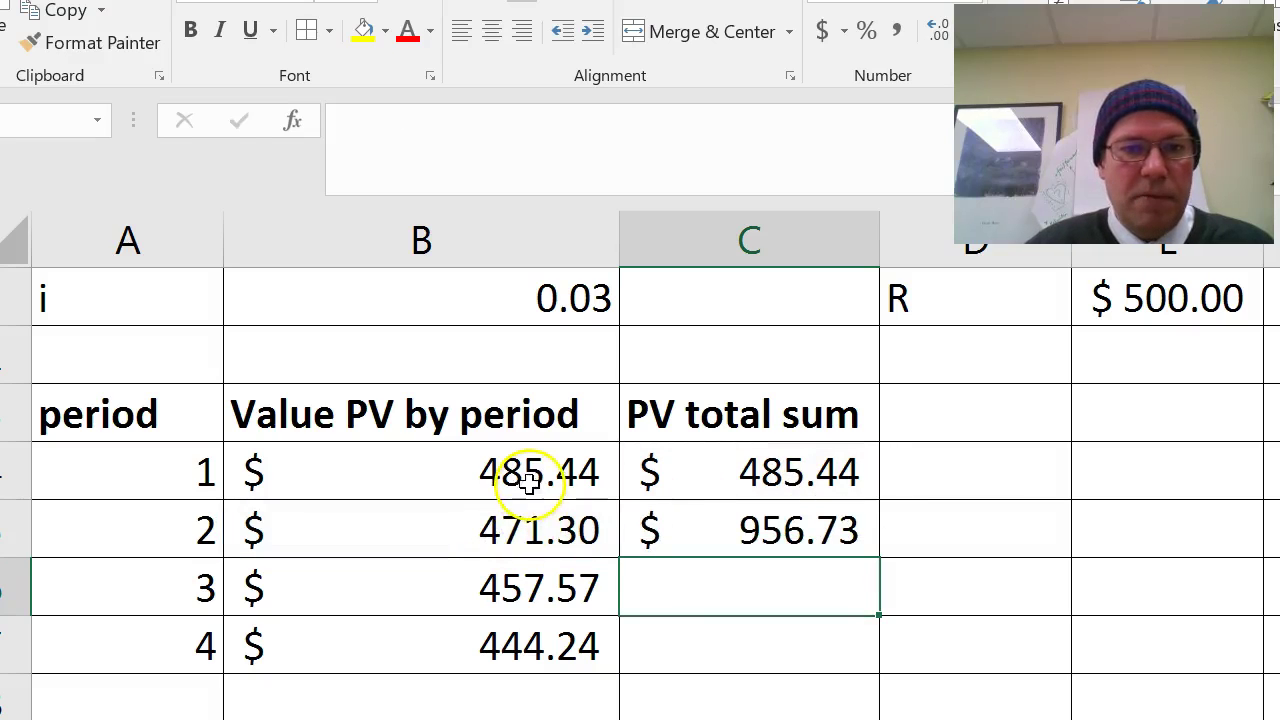
left_click(704, 534)
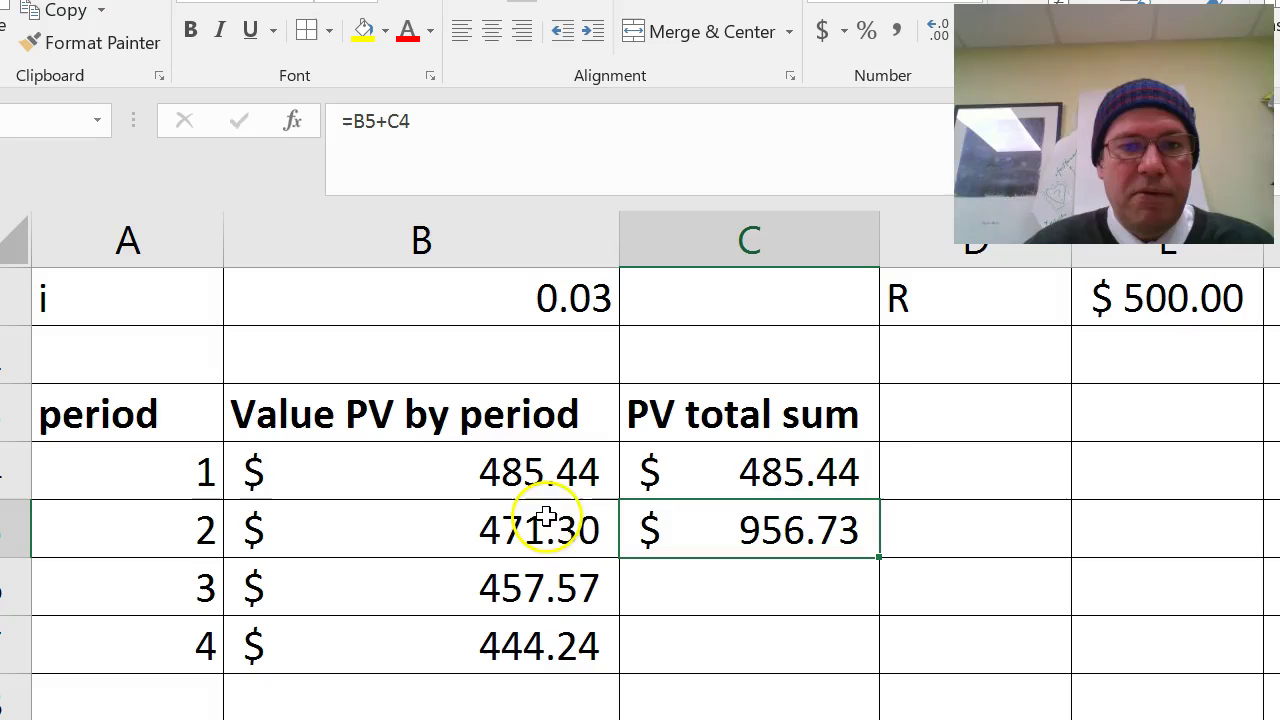
Fill the running total down to periods 3 and 4, giving $1,414.31 and $1,858.55.
left_click_drag(879, 557, 874, 597)
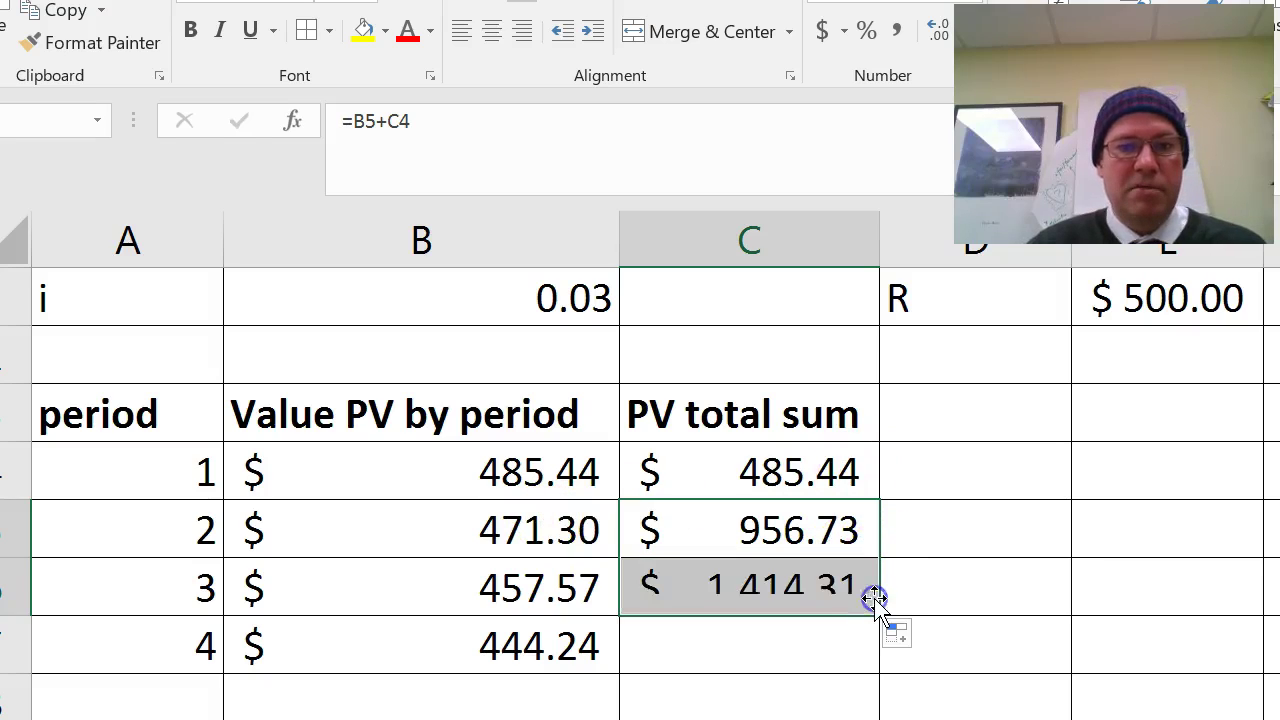
left_click(760, 590)
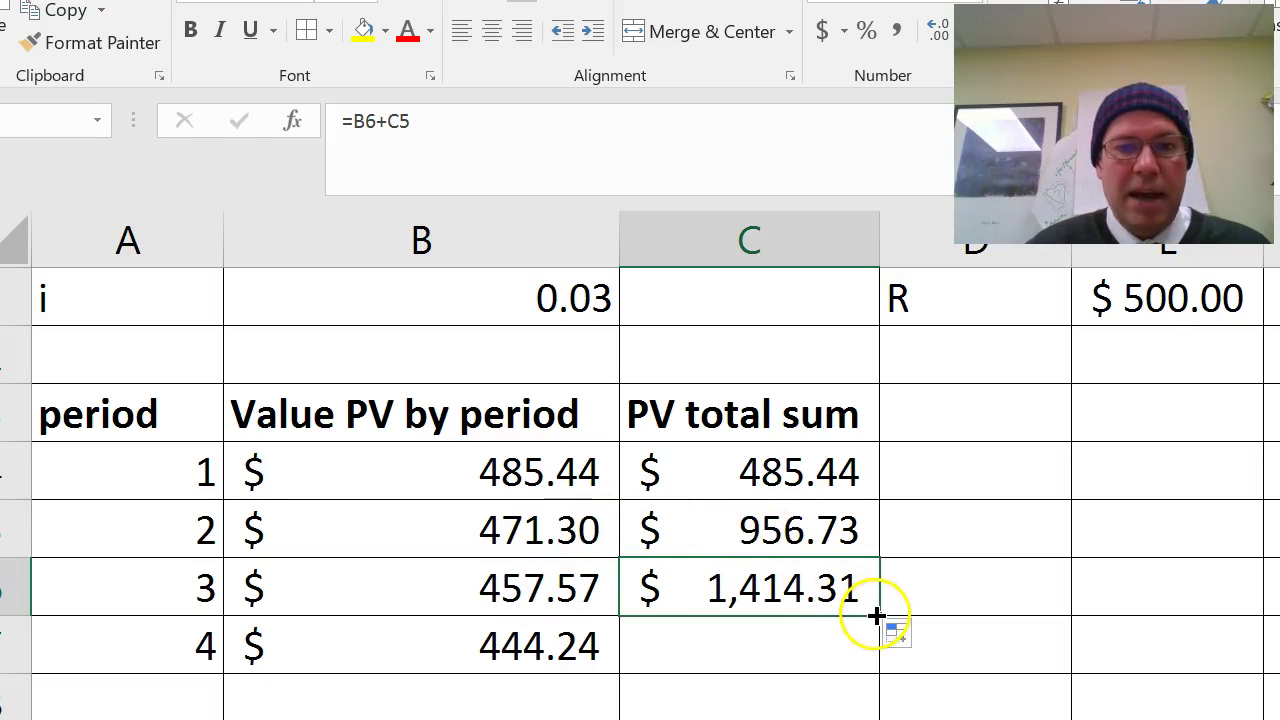
left_click_drag(875, 615, 869, 656)
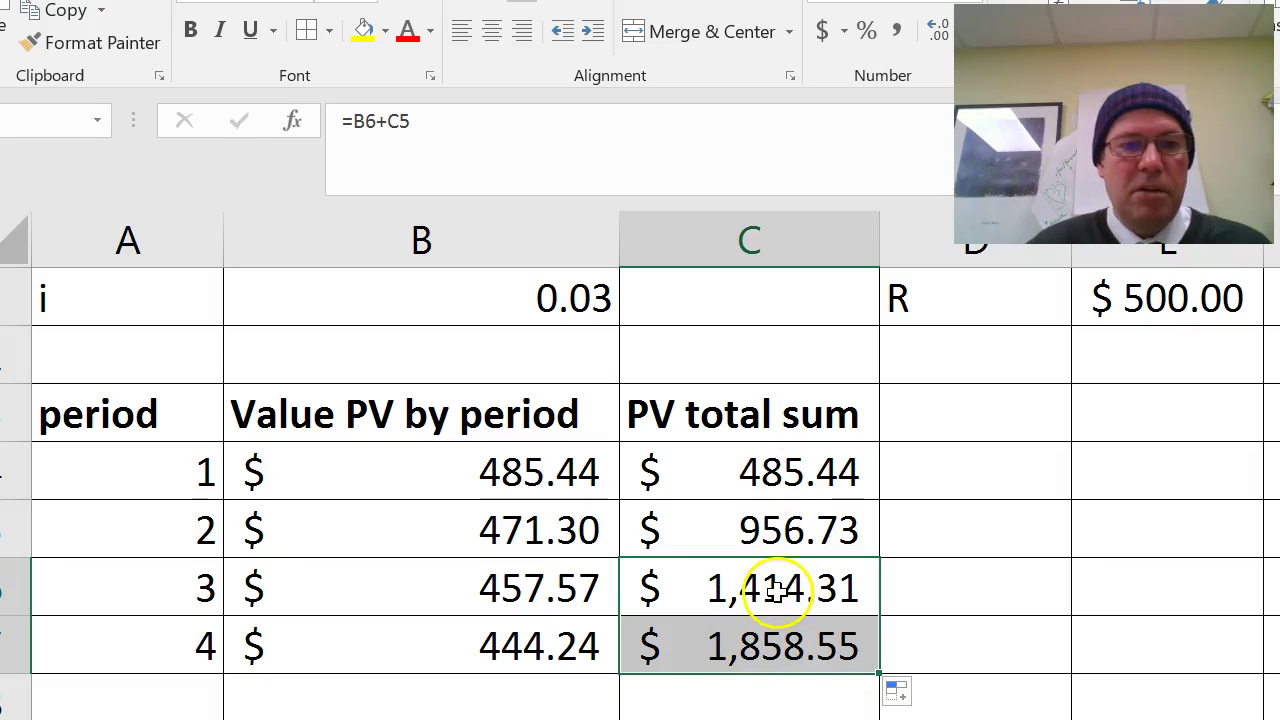
Inspect the period 4 row's period, PV and running total formulas.
left_click(143, 648)
left_click_drag(143, 648, 681, 651)
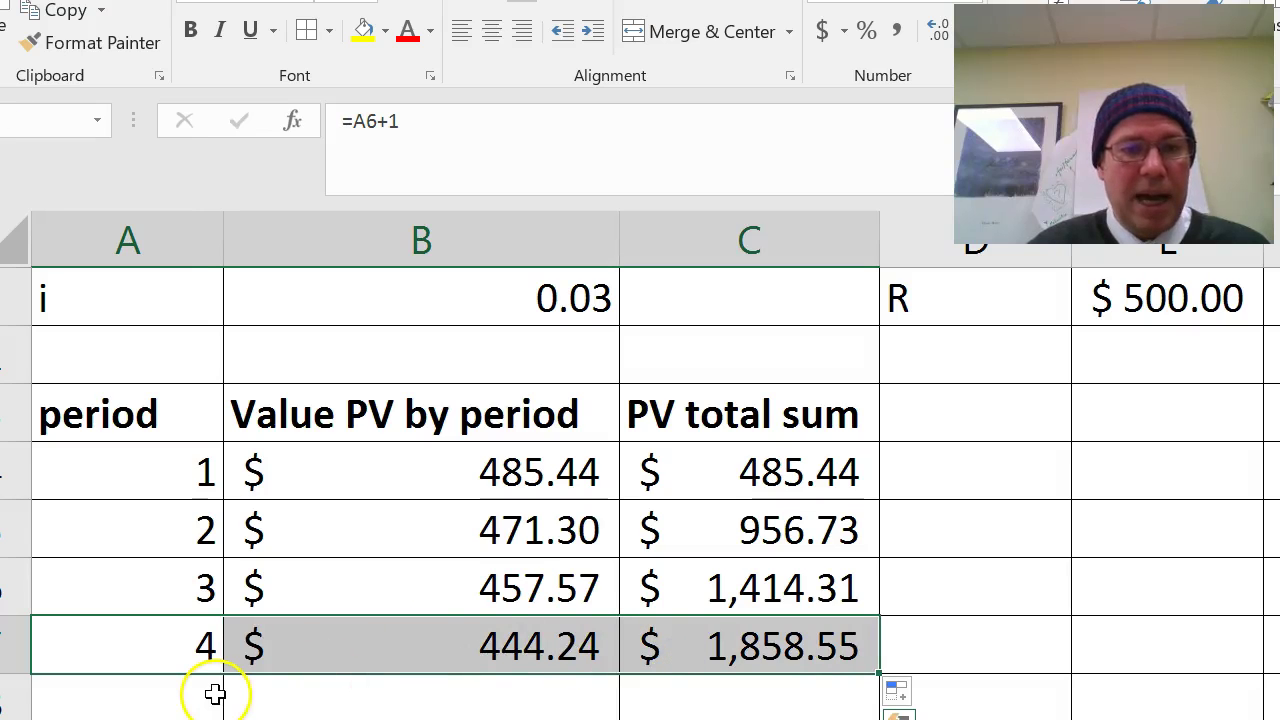
scroll(200, 580, "down", 1)
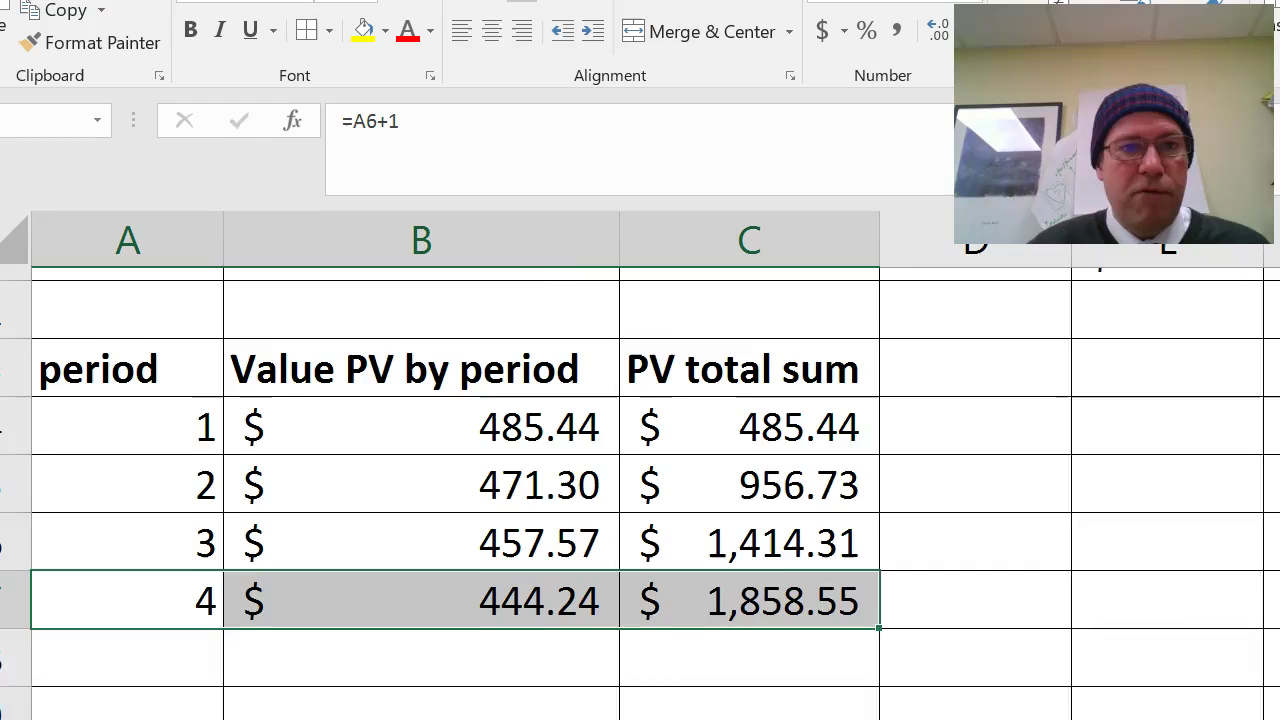
left_click(200, 580)
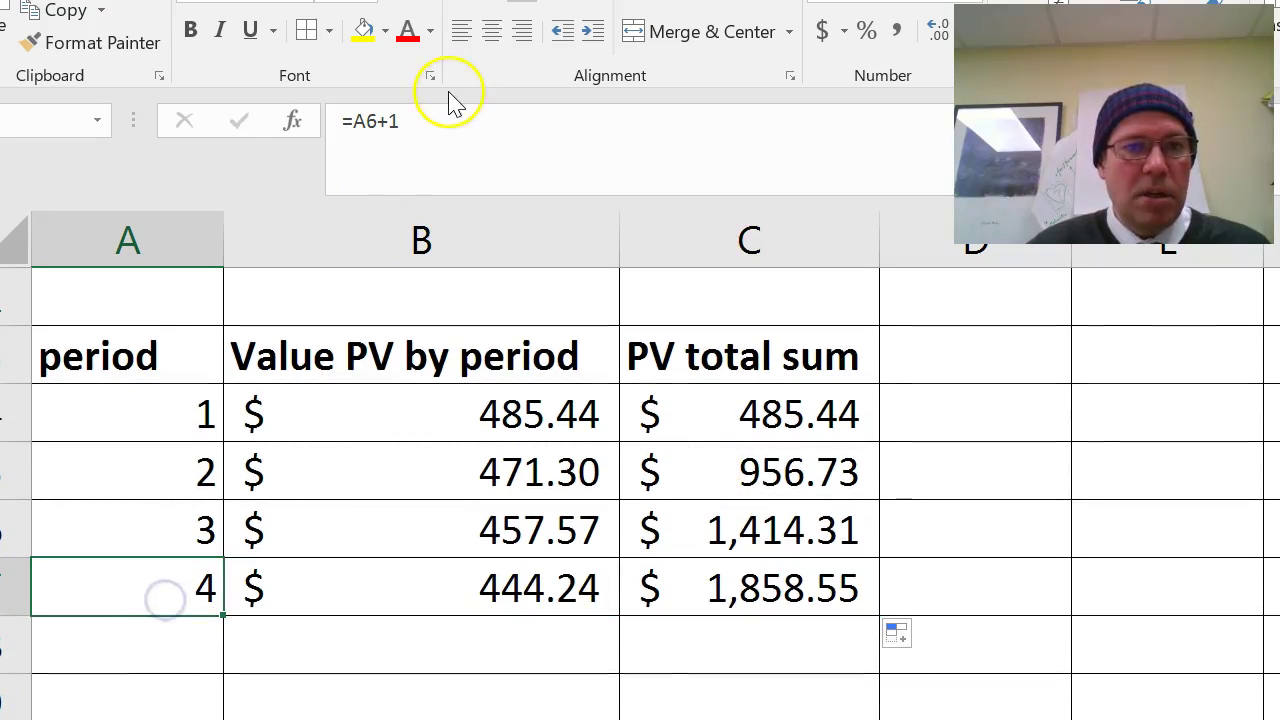
left_click(405, 586)
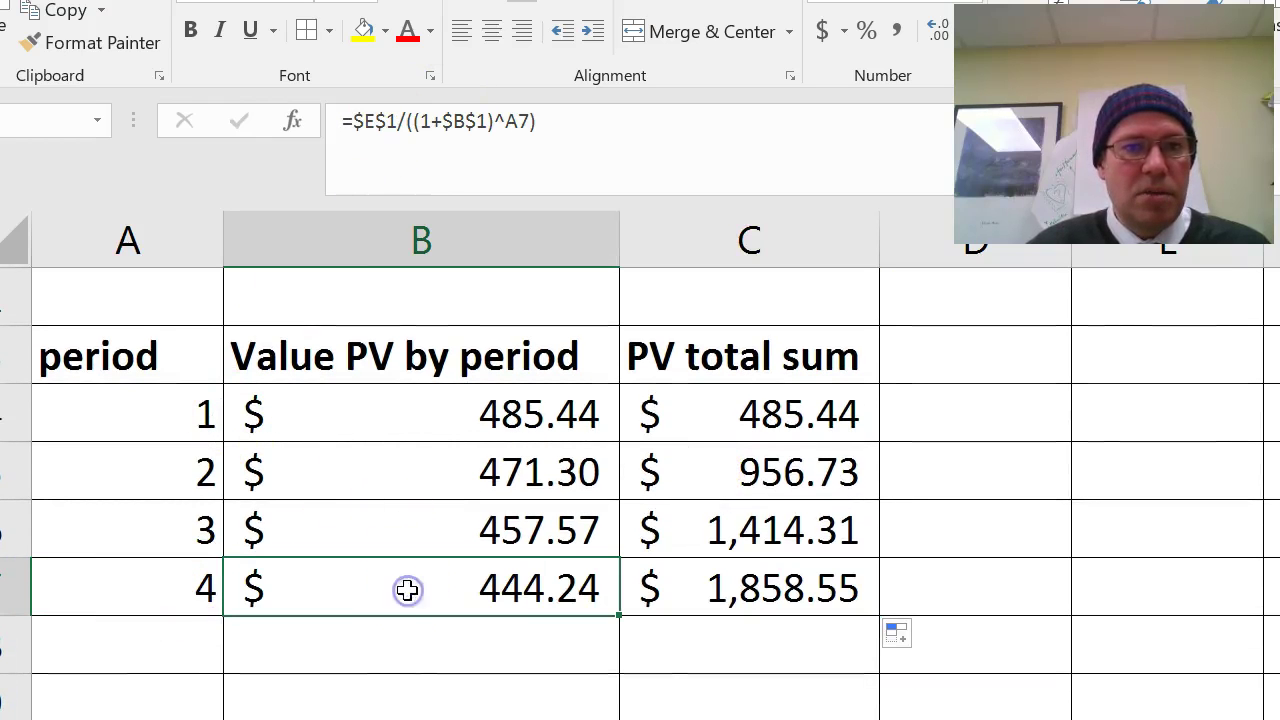
left_click(735, 594)
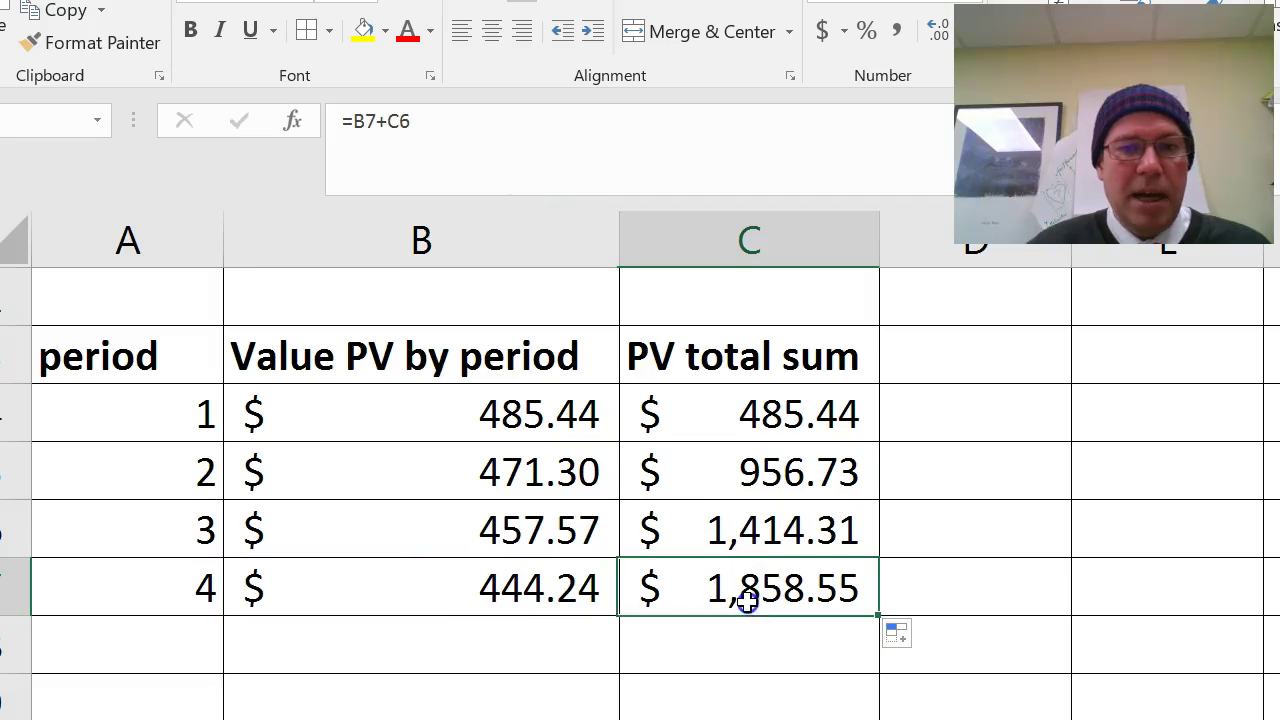
Fill row A7:C7 down two rows to add periods 5 and 6 with their PVs and totals.
left_click_drag(130, 592, 723, 603)
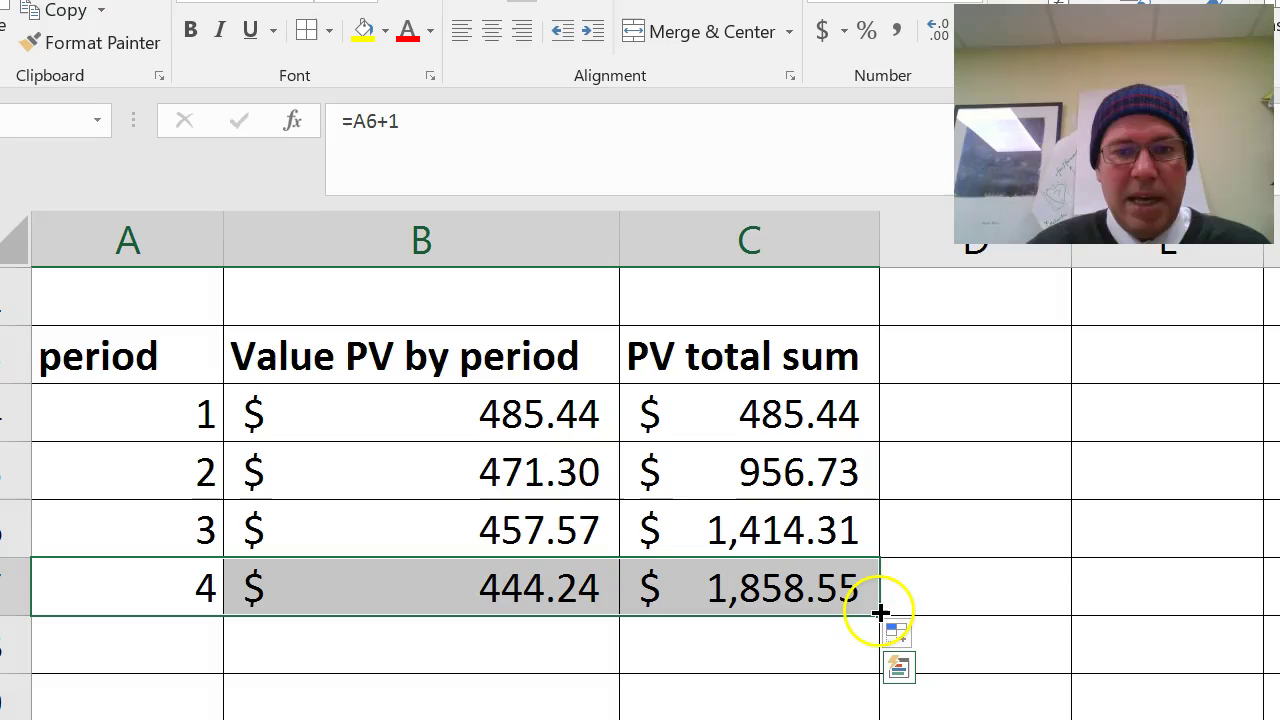
left_click_drag(872, 628, 837, 700)
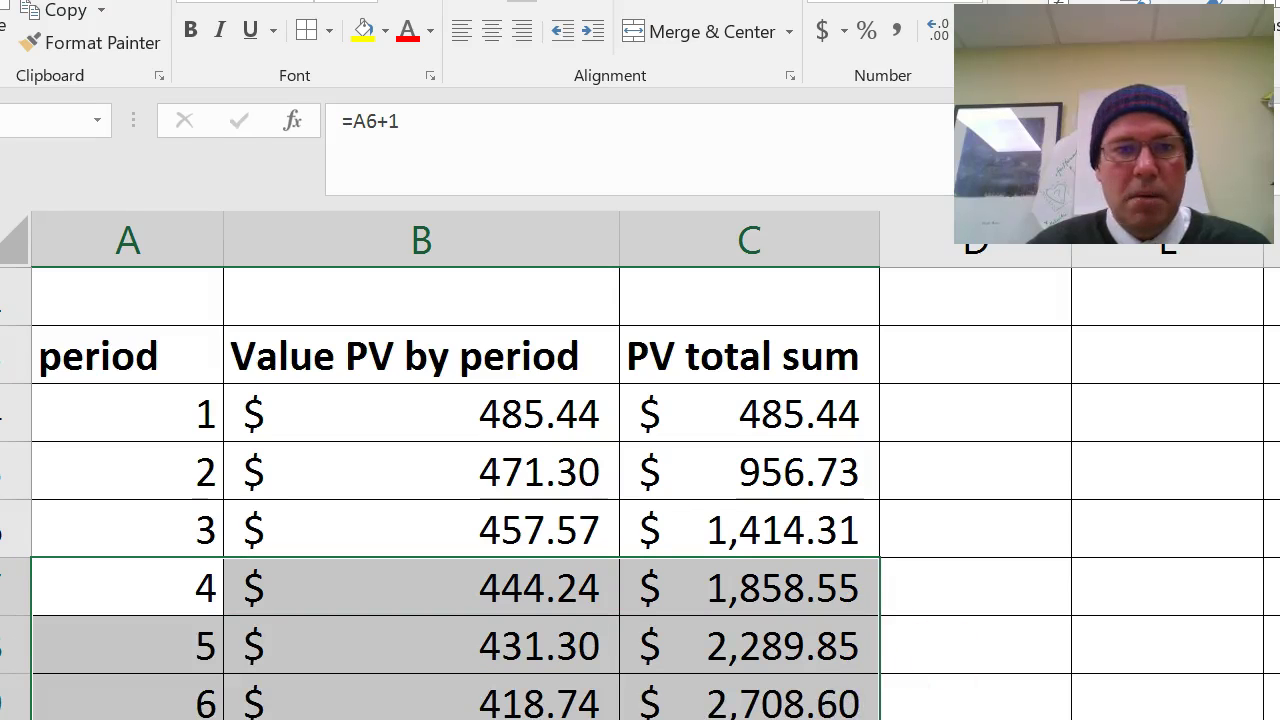
scroll(640, 500, "down", 1)
scroll(640, 500, "up", 2)
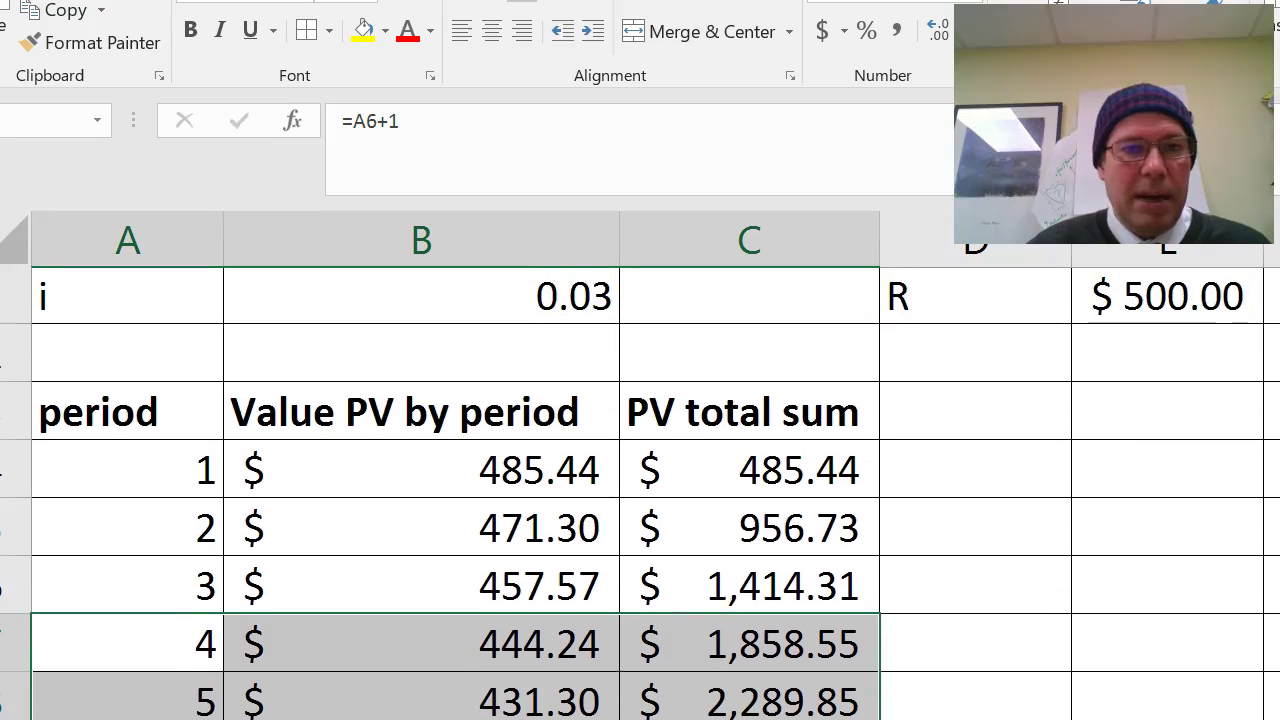
Change the interest rate in B1 to 0.05.
left_click(584, 296)
left_click(385, 120)
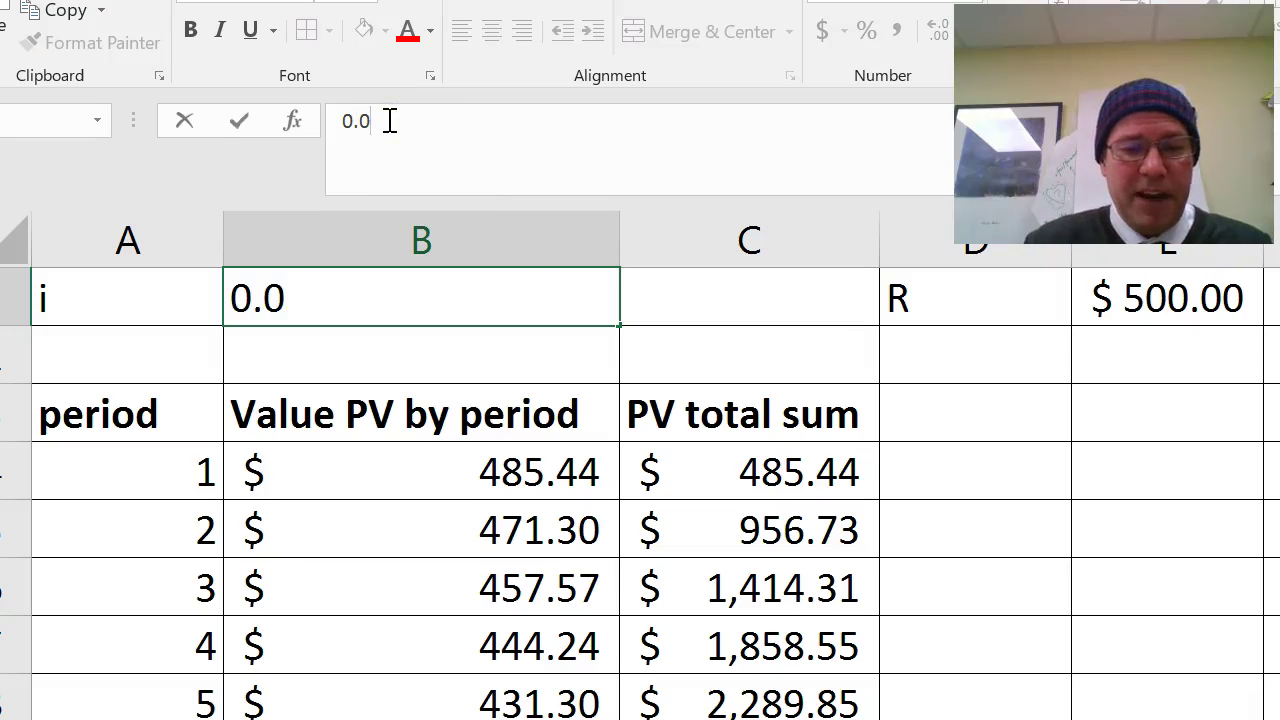
left_click(1078, 437)
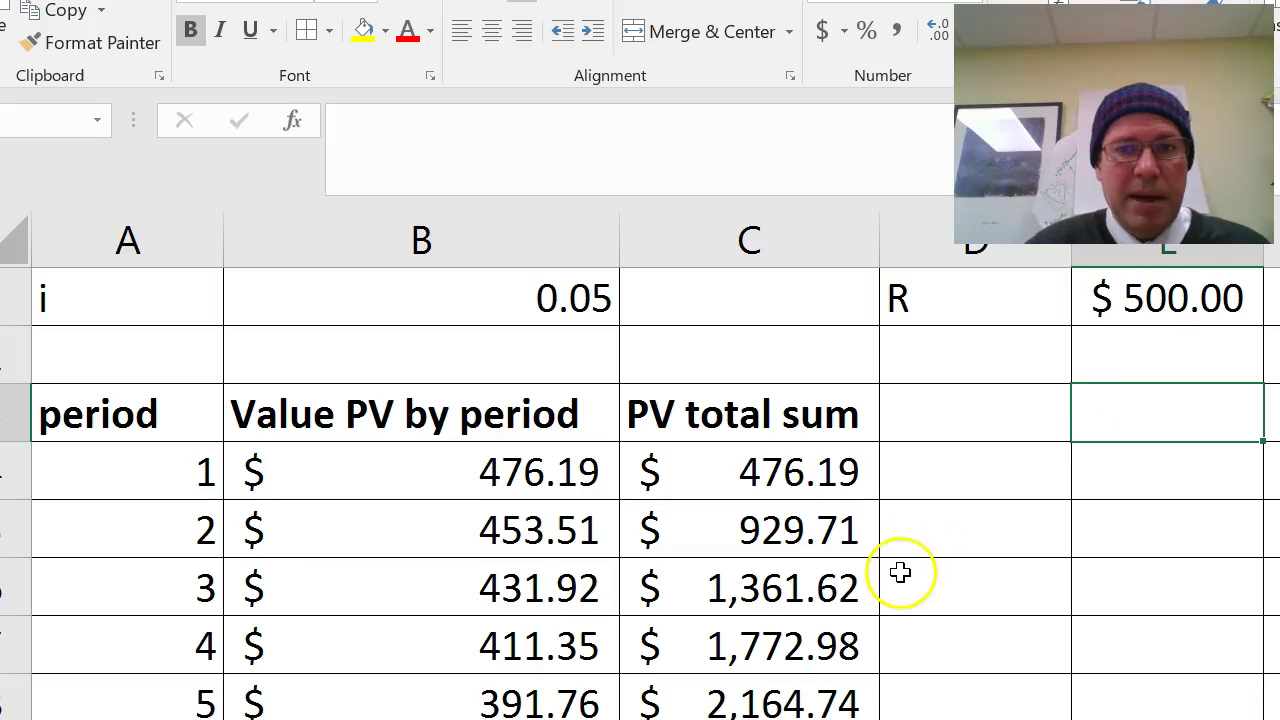
Change the payment in E1 from $500 to $200.
left_click(1208, 298)
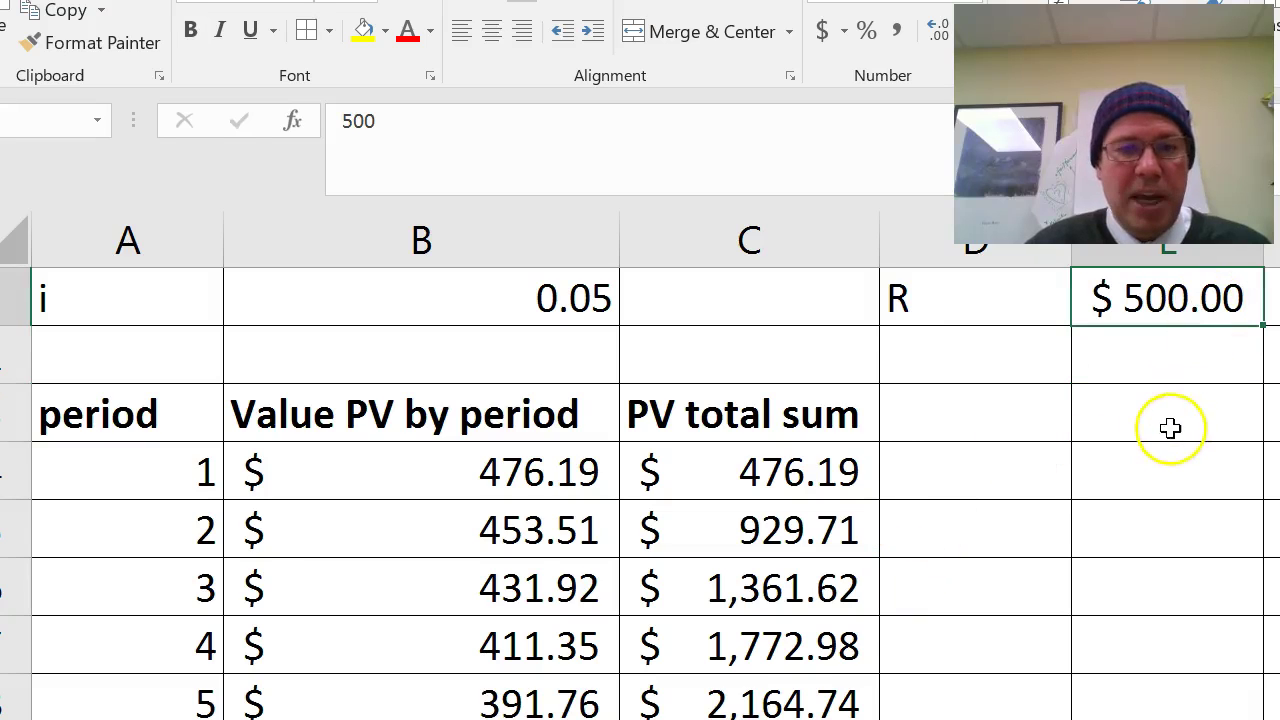
left_click(355, 131)
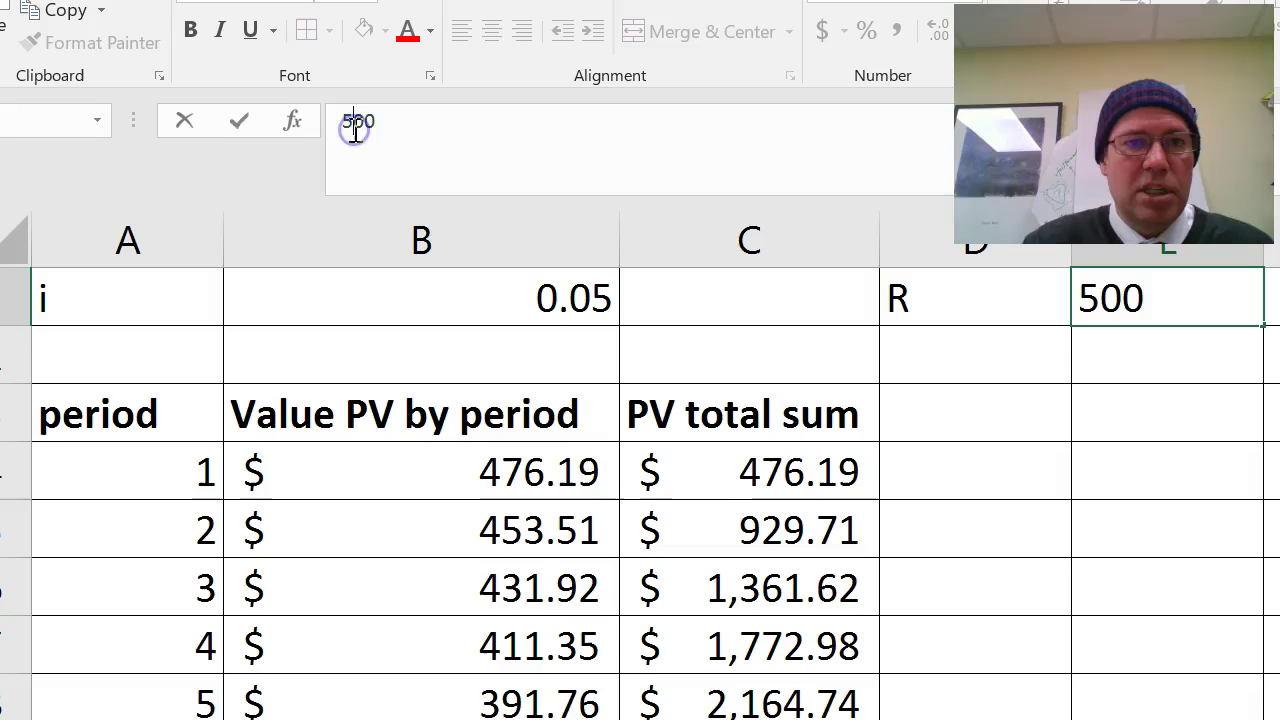
key("BackSpace")
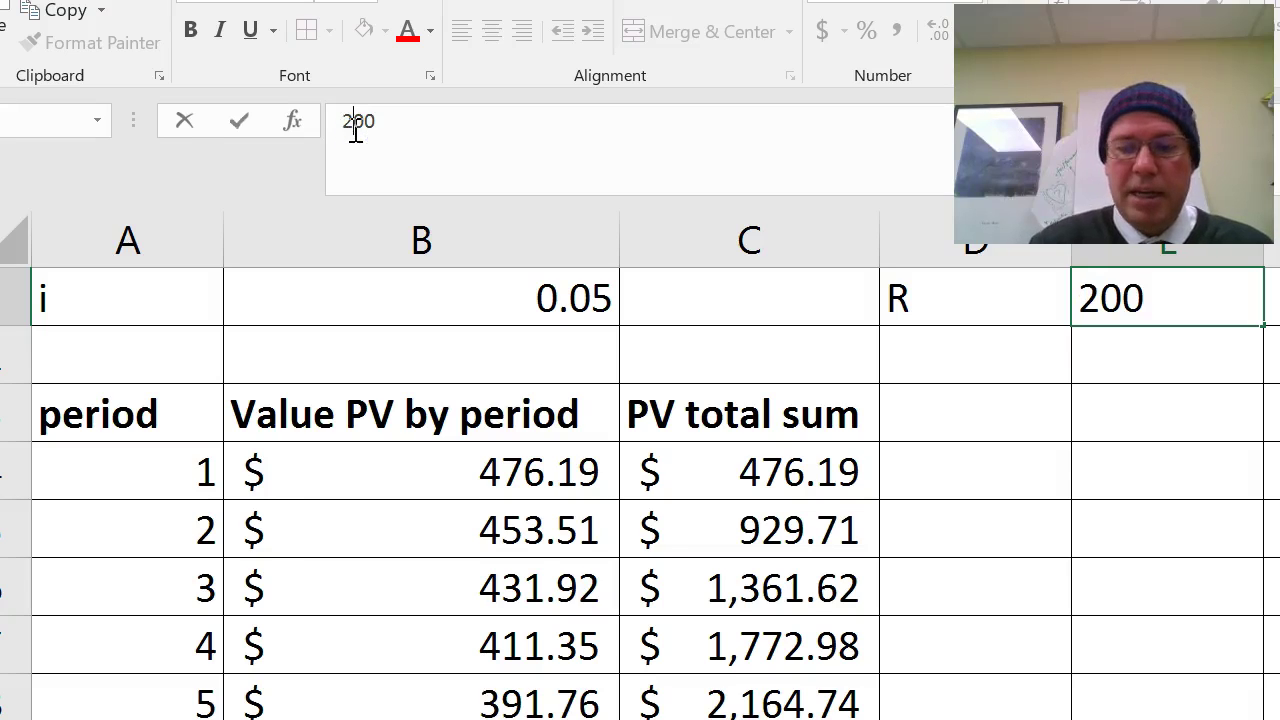
key("Return")
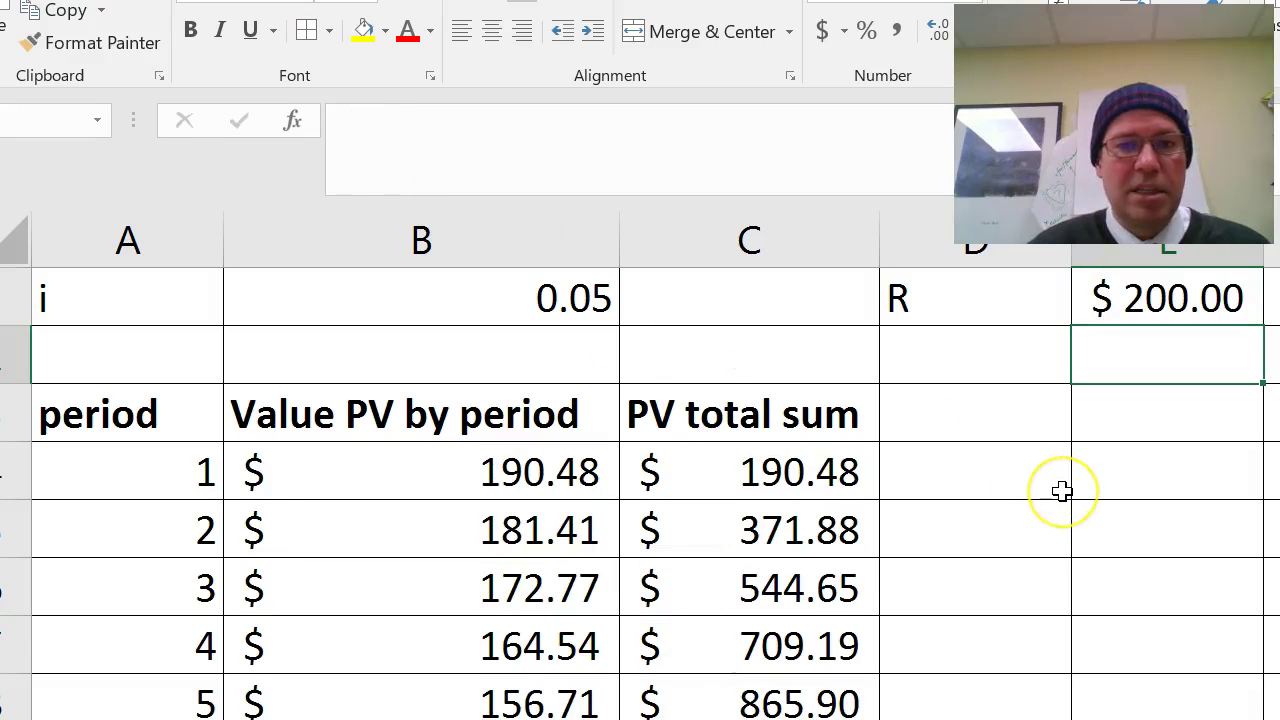